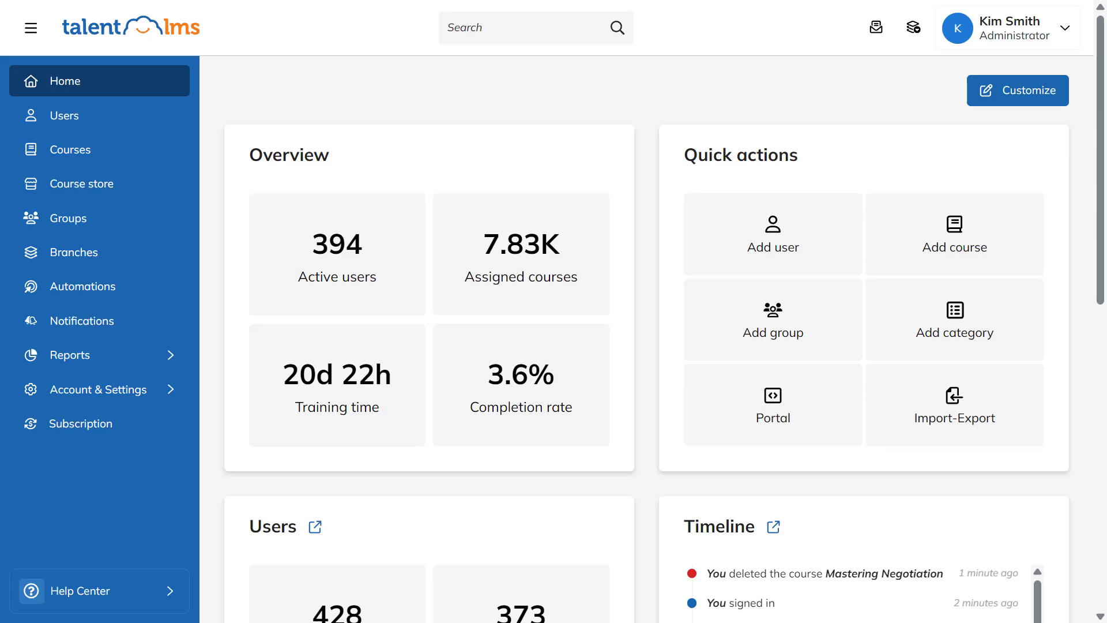
# Step: Create a new course titled "Mastering Negotiation"
pyautogui.click(70, 150)
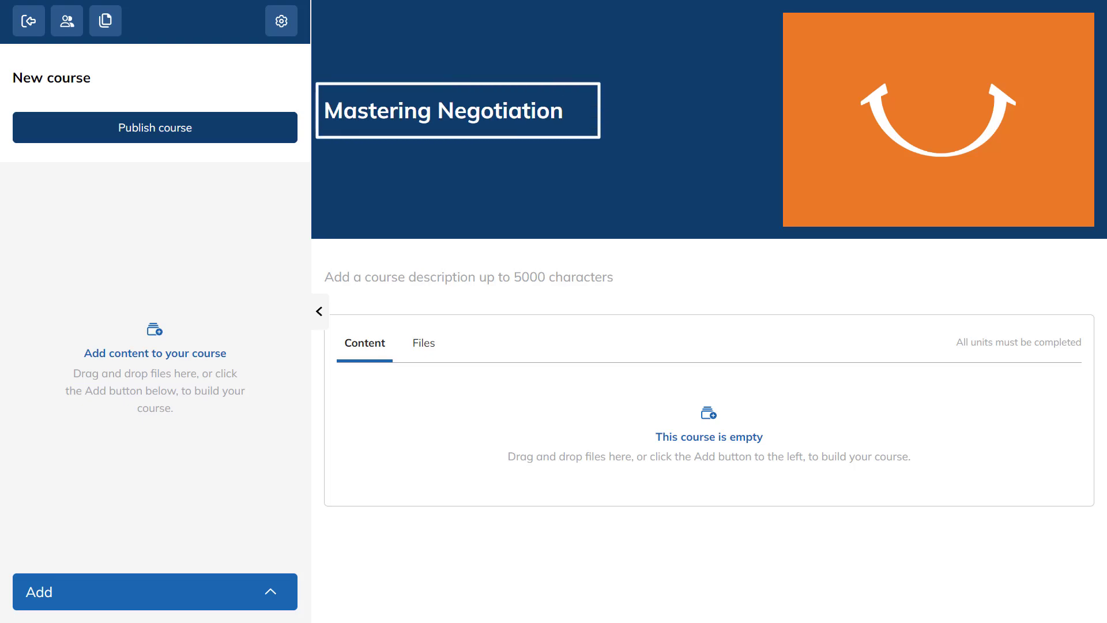
pyautogui.press('Return')
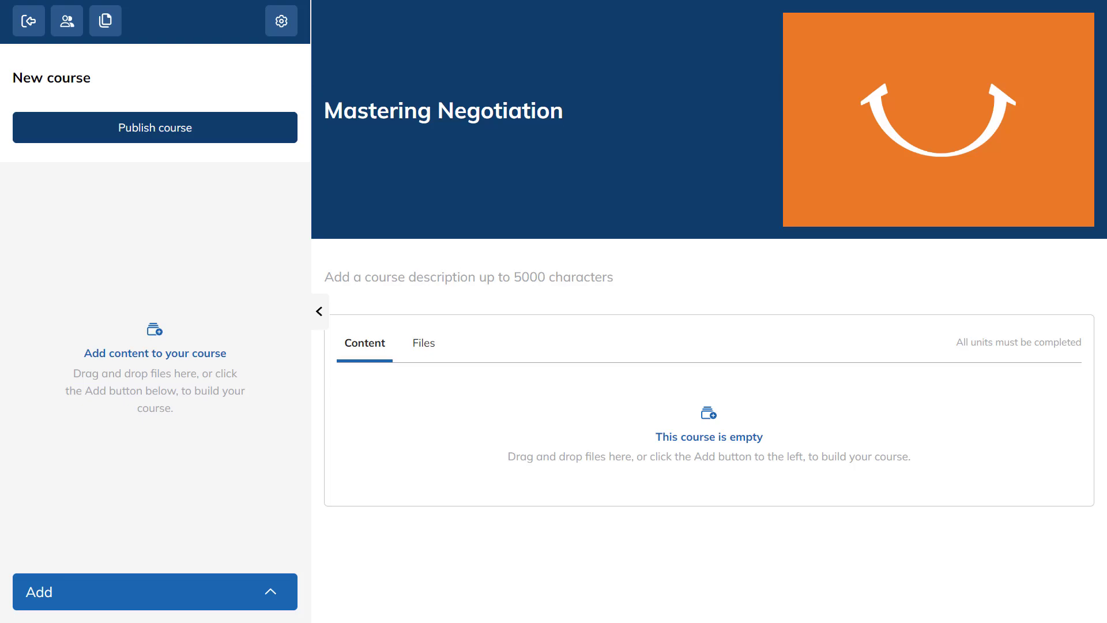
# Step: Set the course code to "Negotiation 01" and the certificate type to Fancy in the course options, and save them
pyautogui.moveTo(939, 116)
pyautogui.click(281, 21)
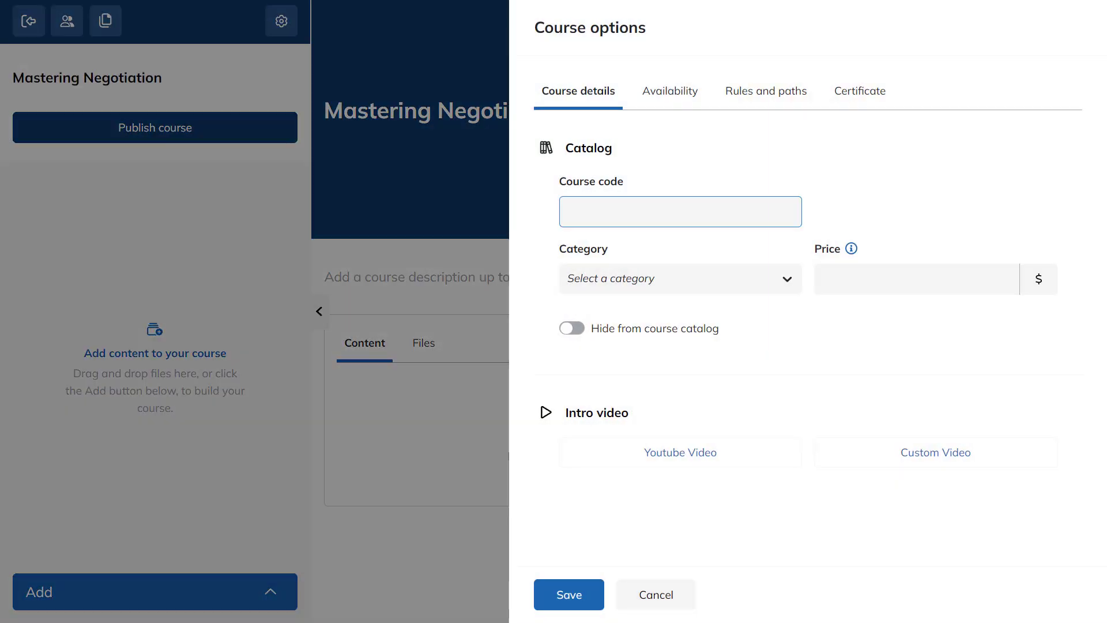
pyautogui.write('Negotiation 01')
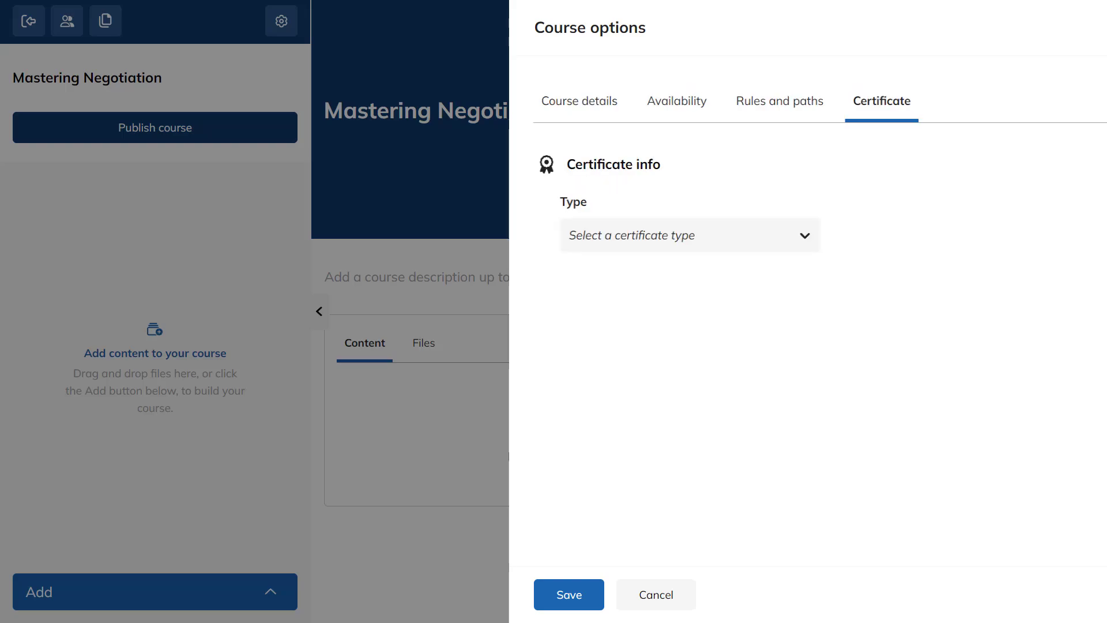
pyautogui.click(689, 235)
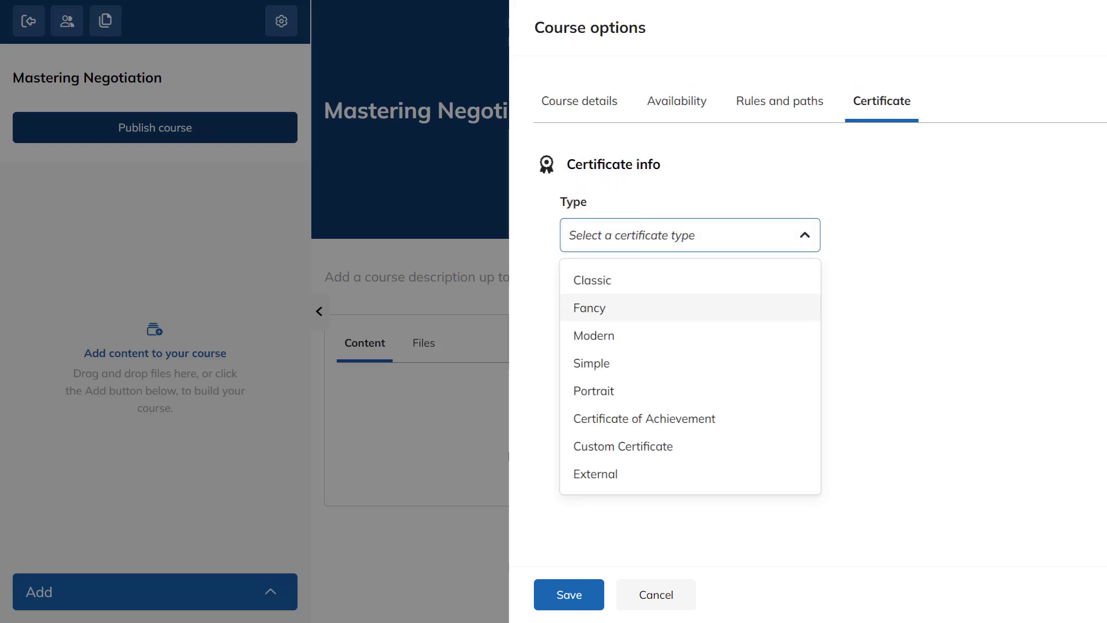
pyautogui.click(589, 308)
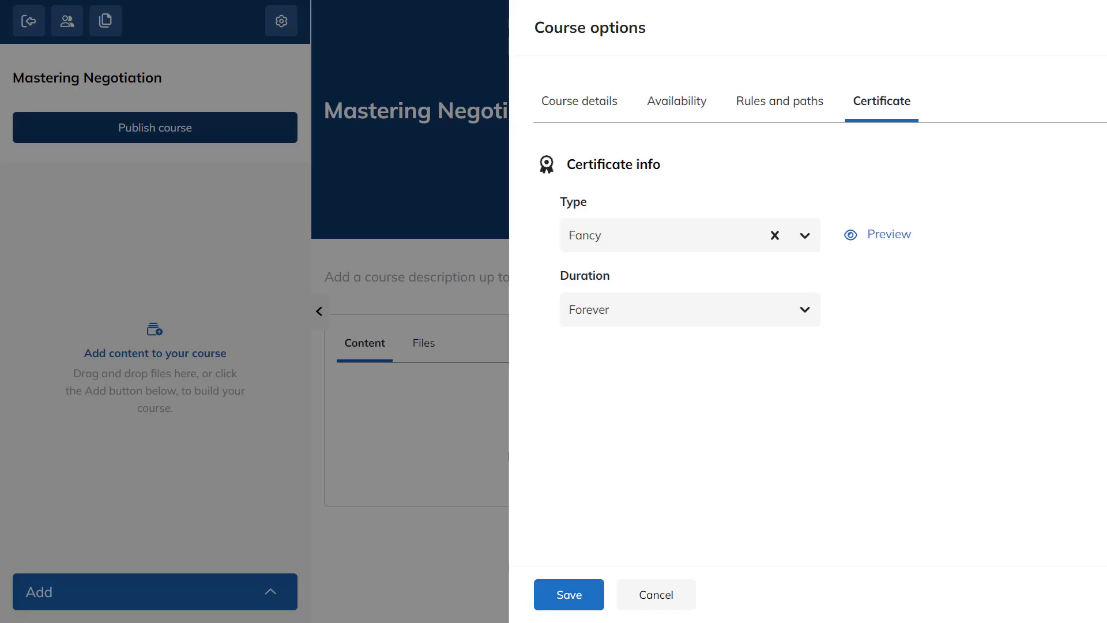
pyautogui.click(569, 594)
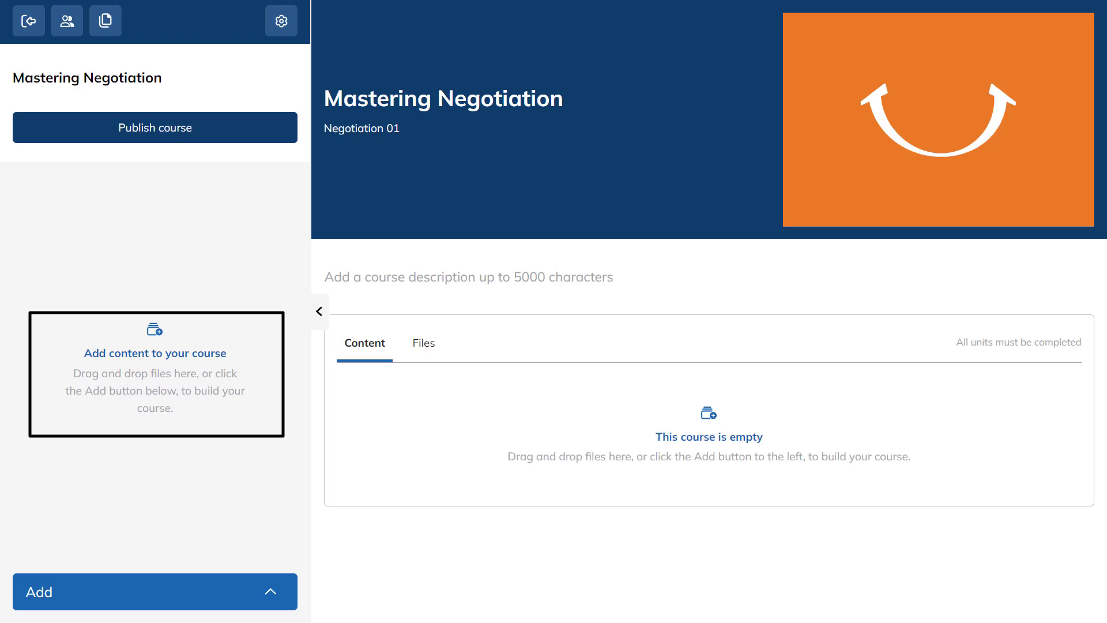
# Step: Add a content unit titled "Basic Negotiation Skills" with the formatted text "Here you can add your content!" and a captioned TalentLMS logo picture
pyautogui.moveTo(155, 353)
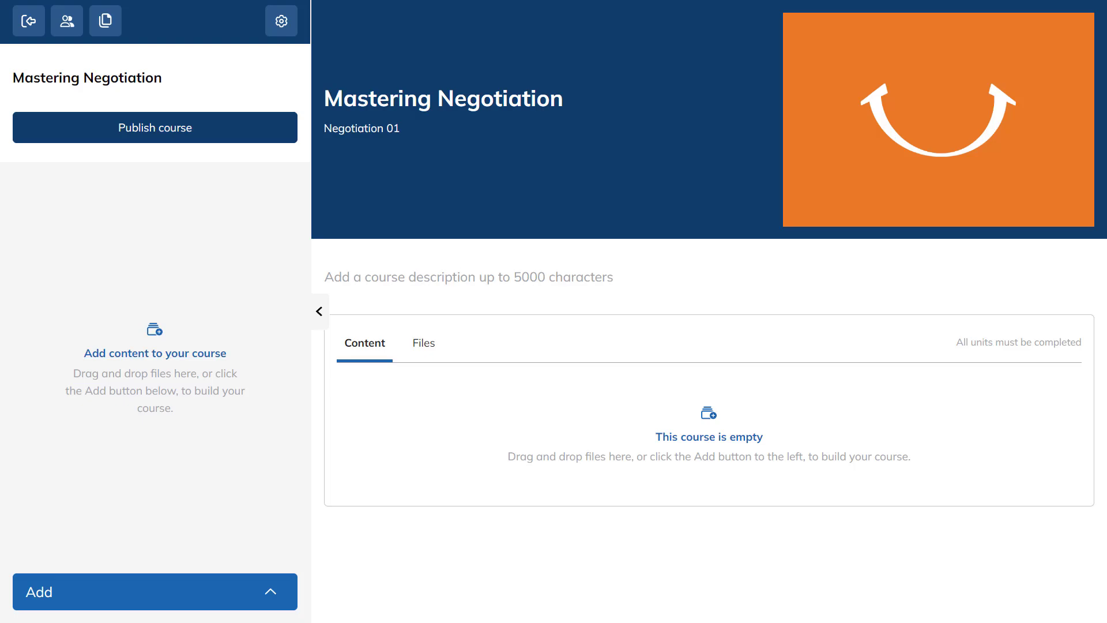
pyautogui.click(155, 591)
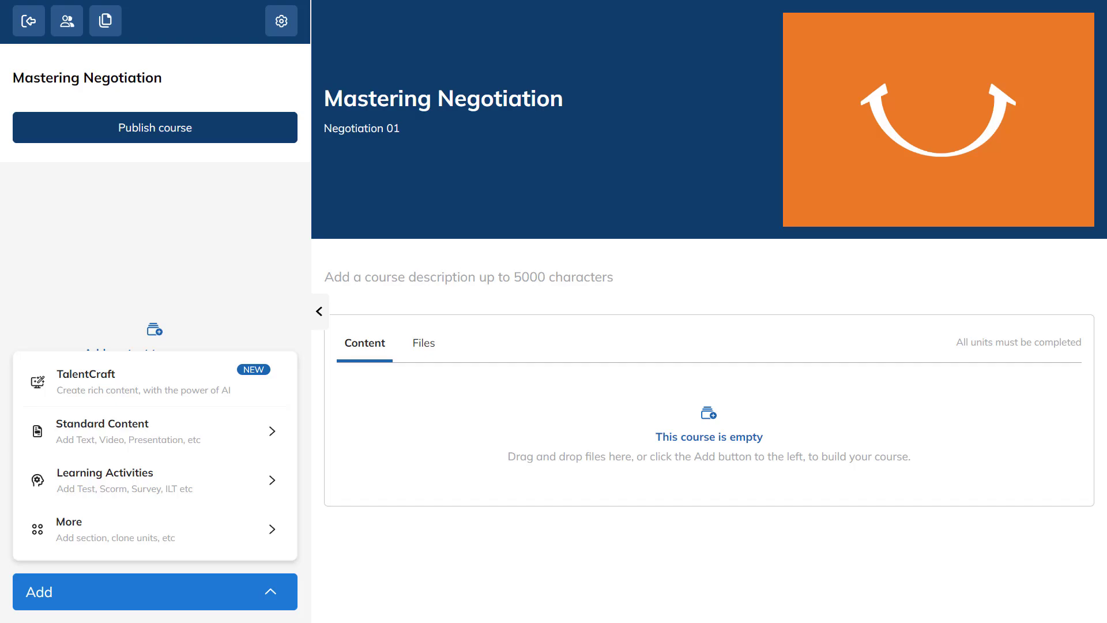
pyautogui.moveTo(155, 431)
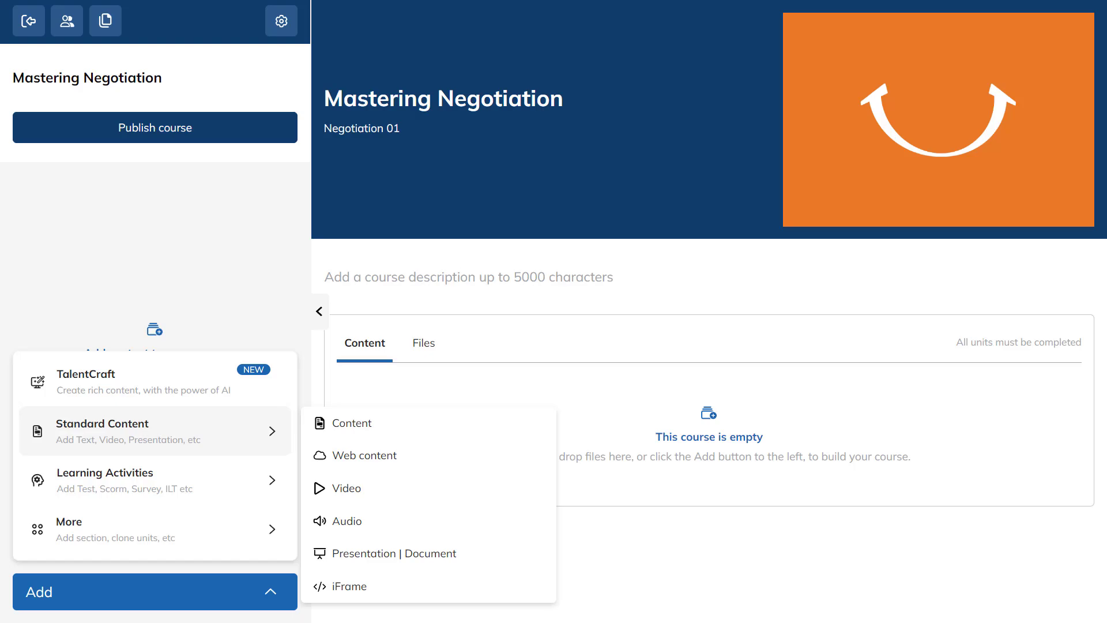
pyautogui.click(351, 423)
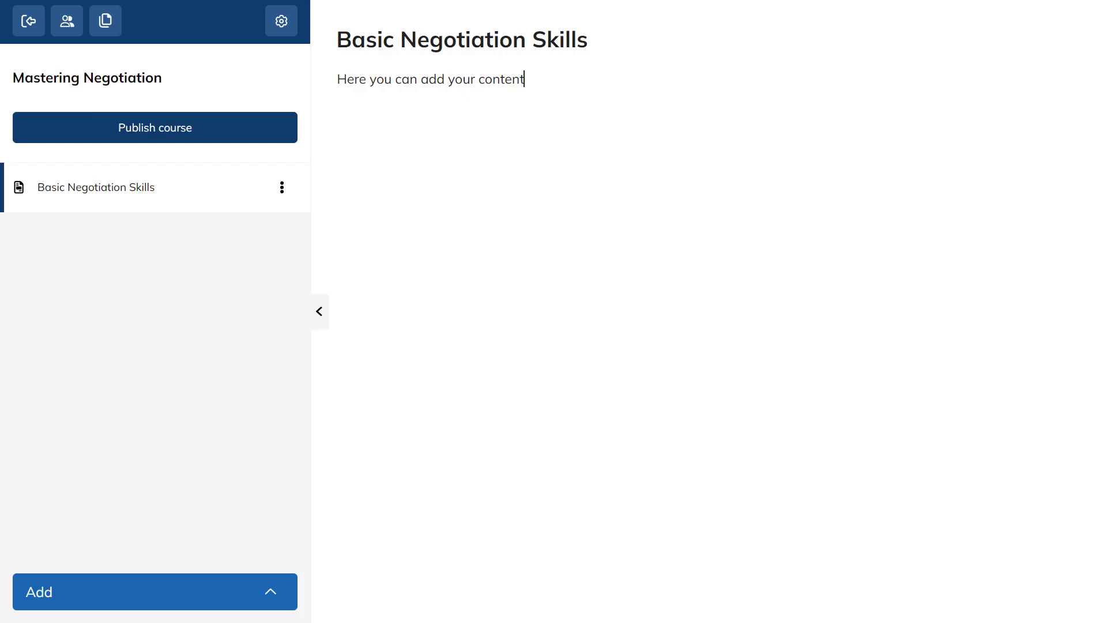
pyautogui.doubleClick(433, 80)
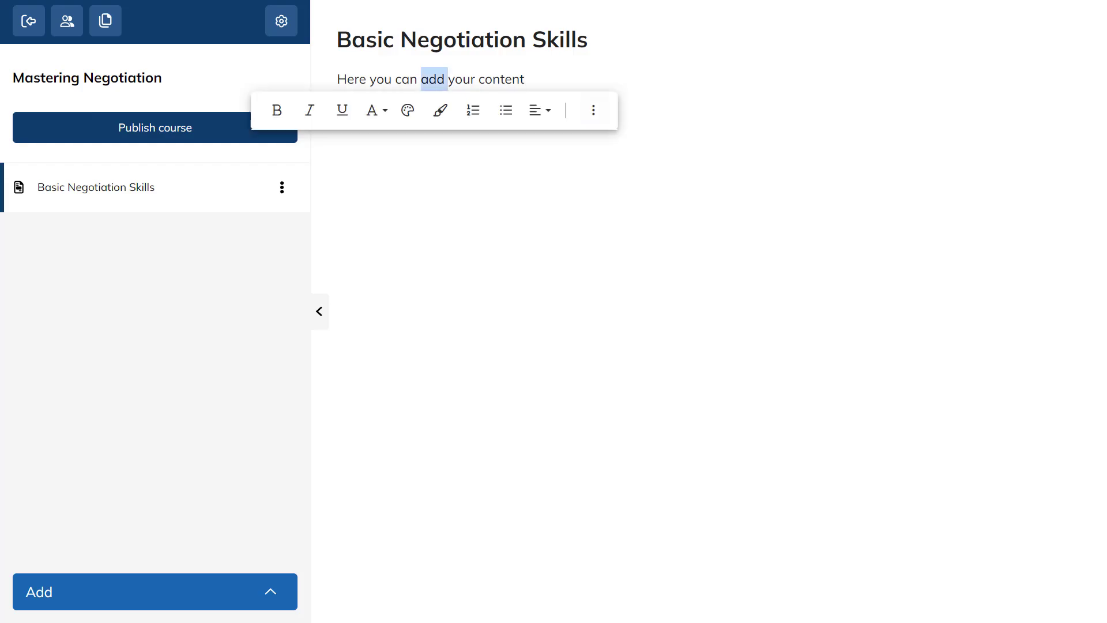
pyautogui.click(593, 110)
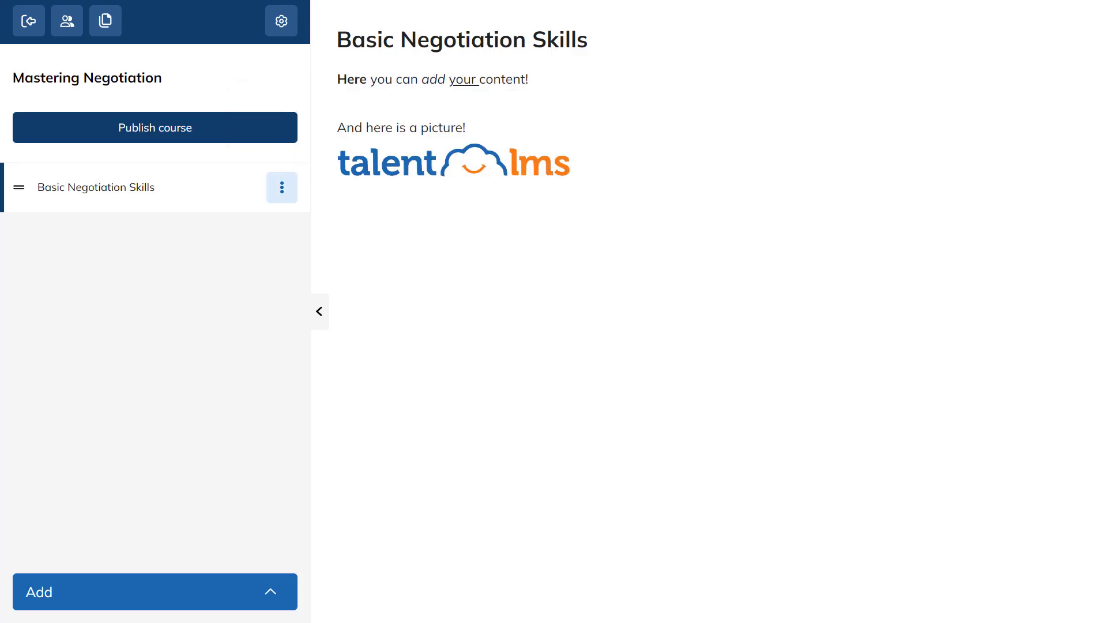
# Step: Set the Basic Negotiation Skills unit to be completed with a button and save the unit options
pyautogui.click(282, 186)
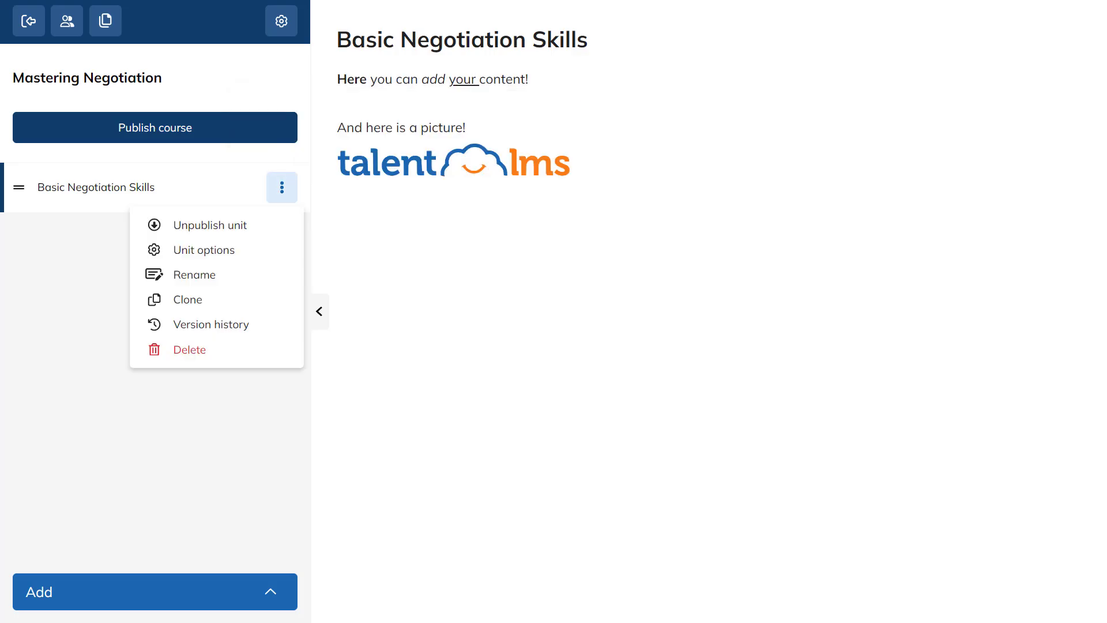
pyautogui.click(204, 250)
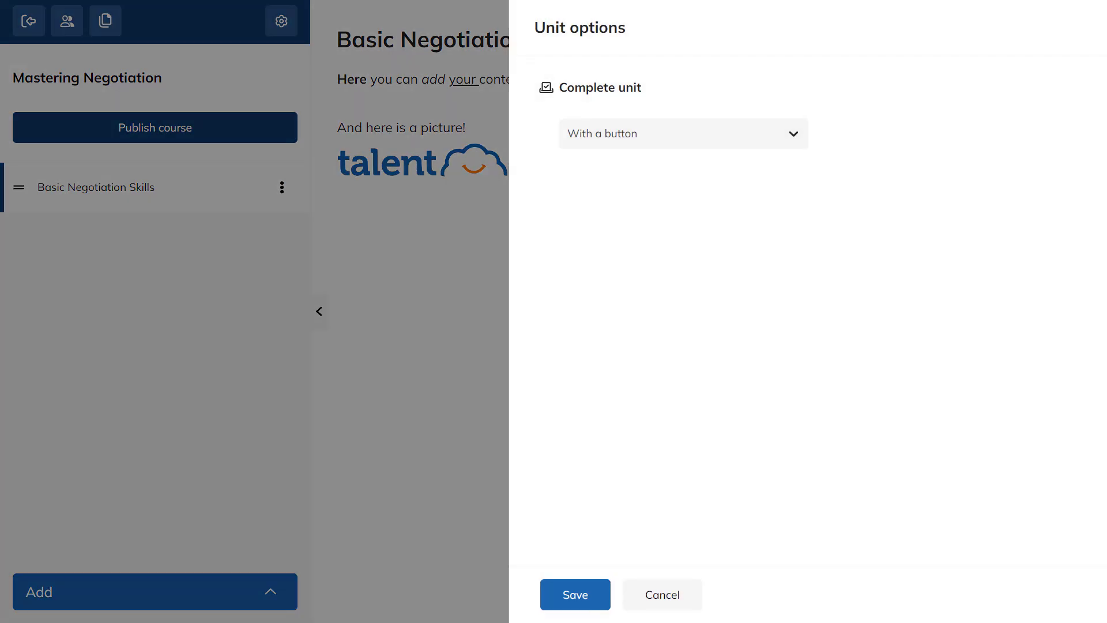
pyautogui.click(684, 134)
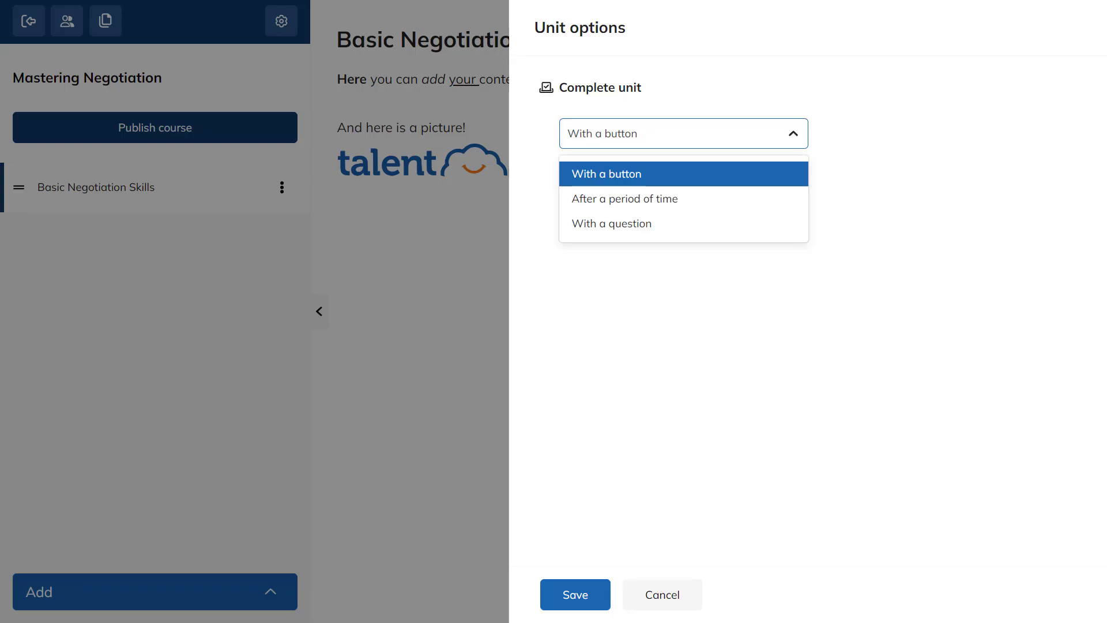
pyautogui.click(606, 174)
pyautogui.click(576, 594)
pyautogui.click(155, 591)
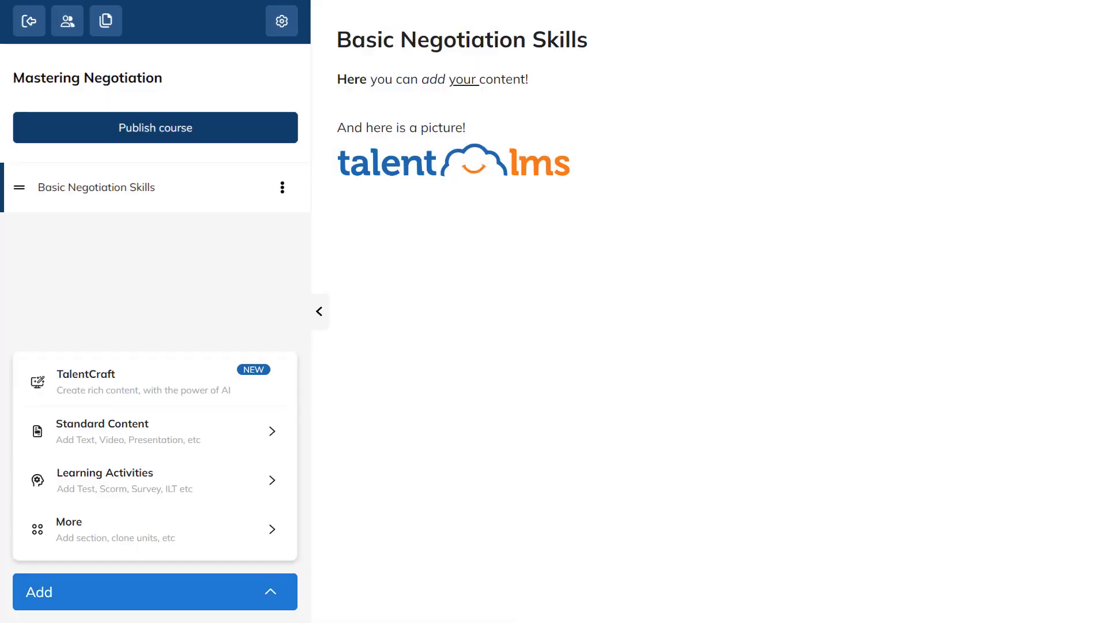
pyautogui.moveTo(155, 431)
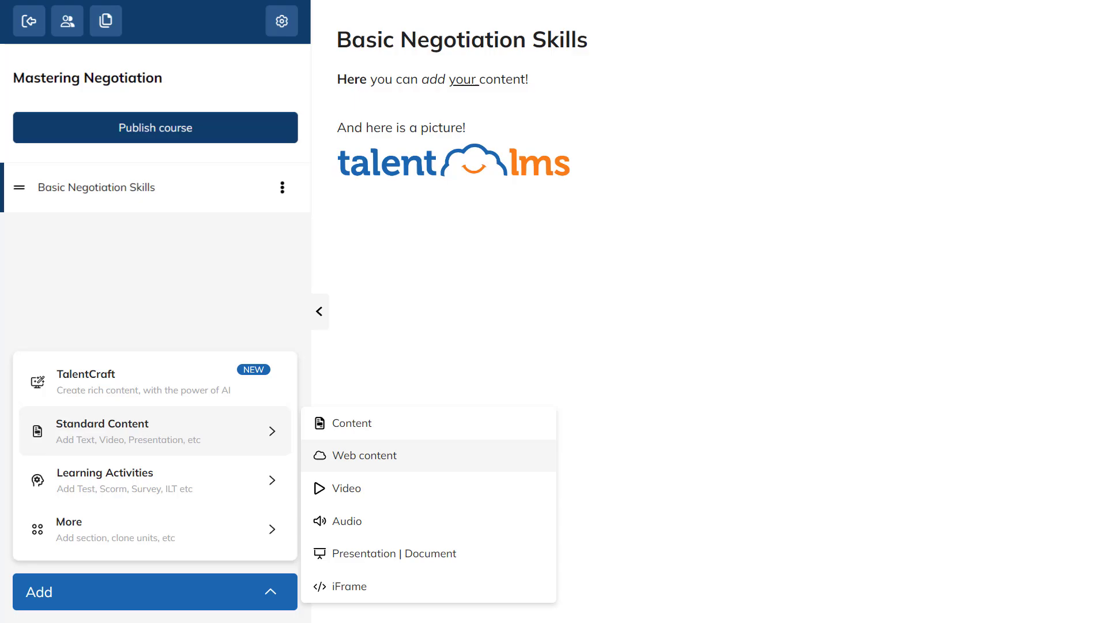
pyautogui.click(364, 455)
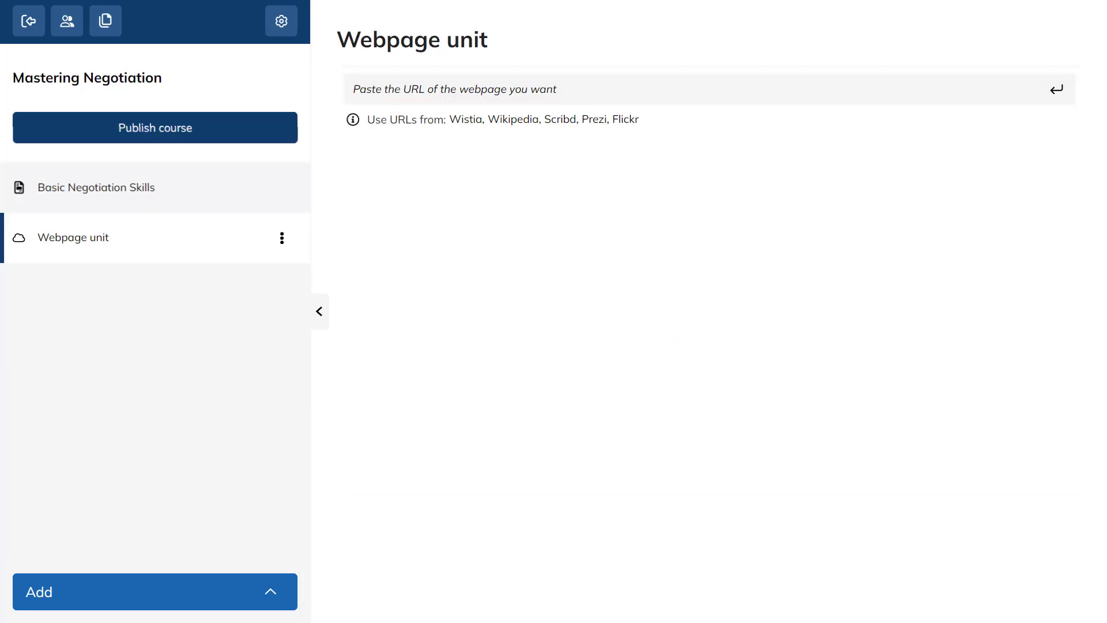
pyautogui.write('https://en.wikipedia.org/wiki/Negotiation')
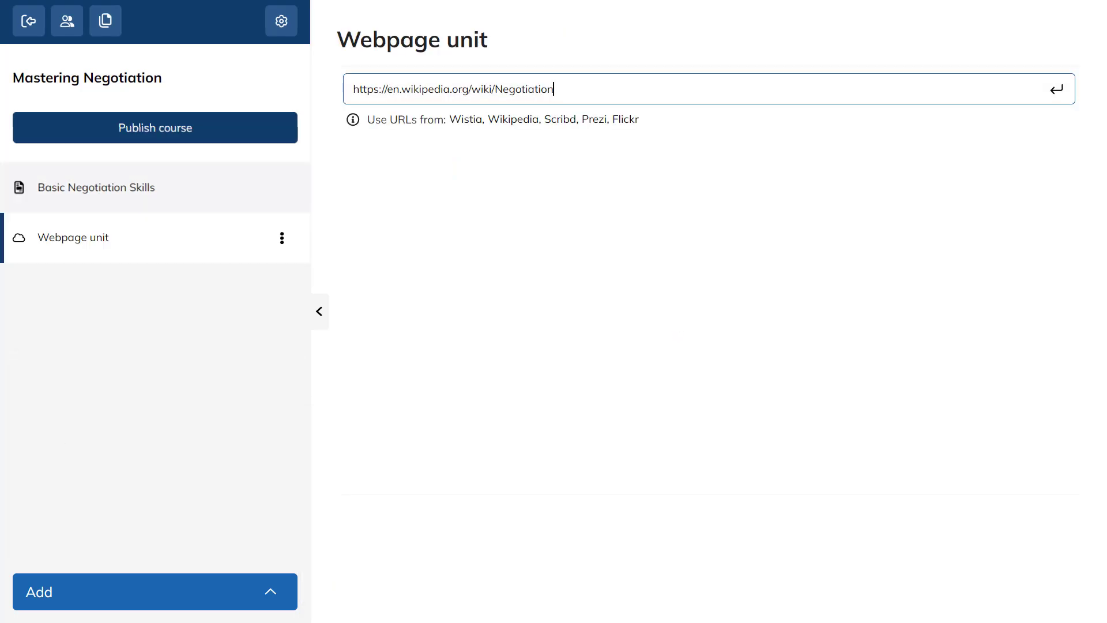
pyautogui.press('Return')
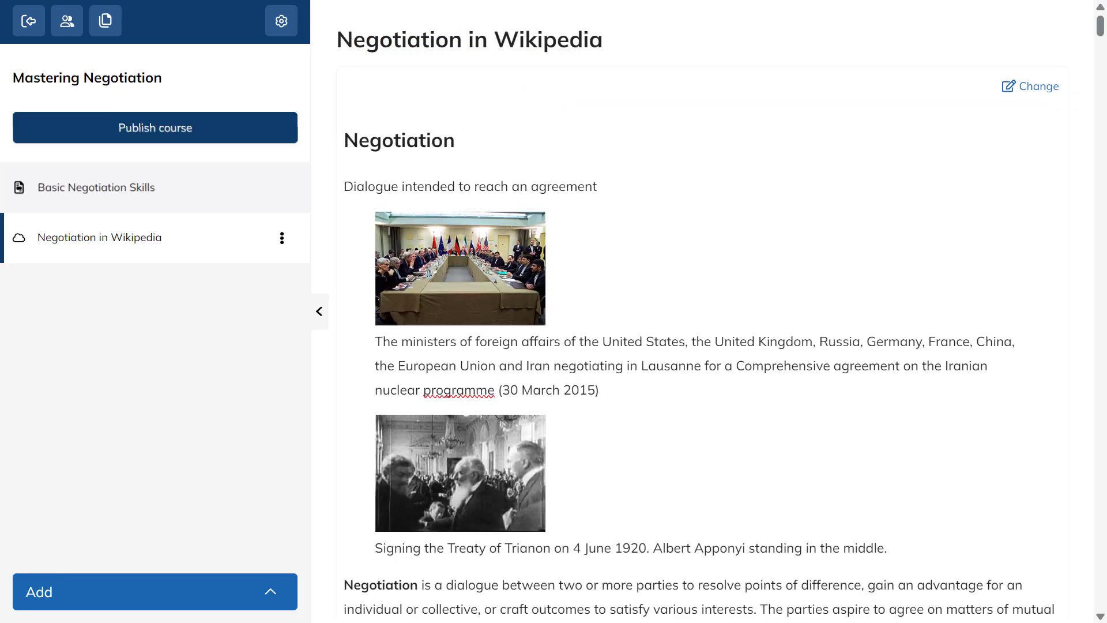
# Step: Add a video unit, search YouTube for "negotiation", and insert the video "The Harvard Principles of Negotiation"
pyautogui.click(154, 591)
pyautogui.moveTo(154, 431)
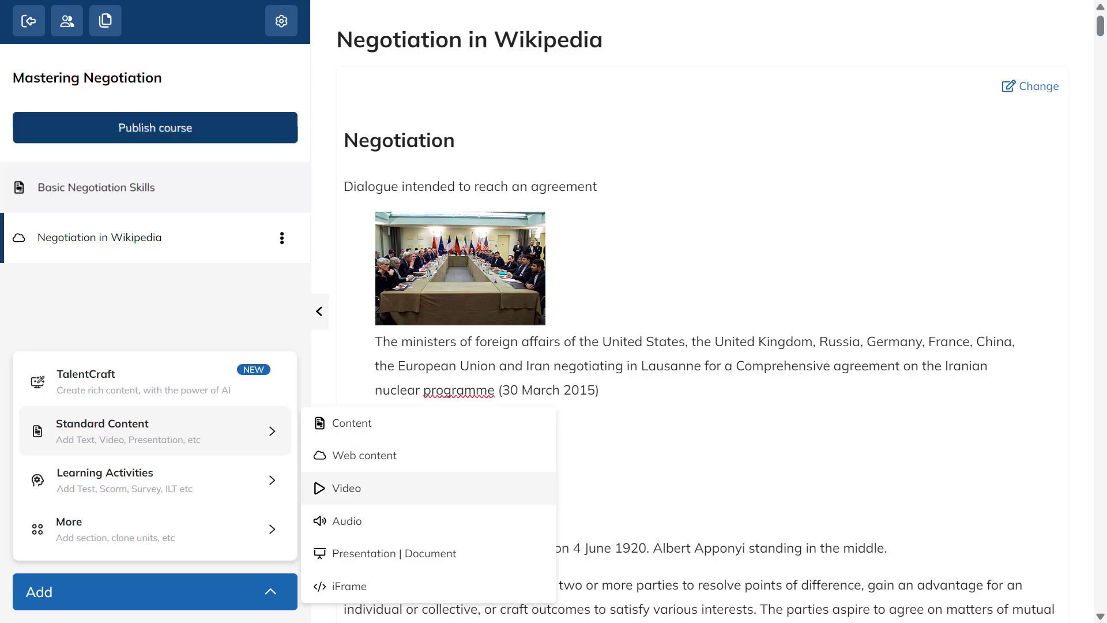
pyautogui.click(346, 488)
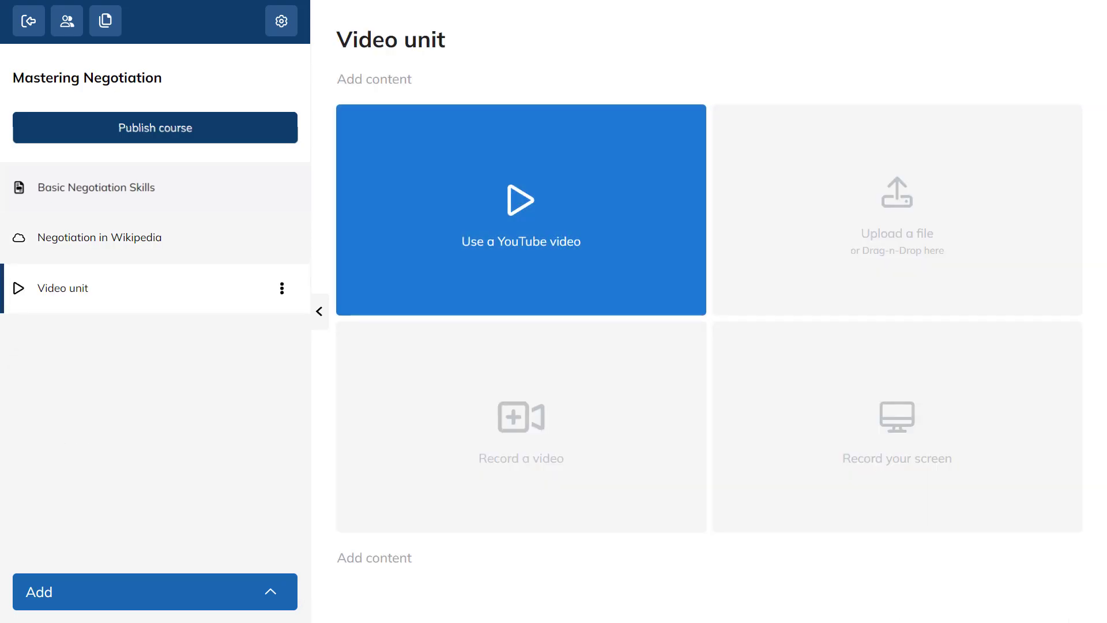
pyautogui.click(520, 208)
pyautogui.click(542, 127)
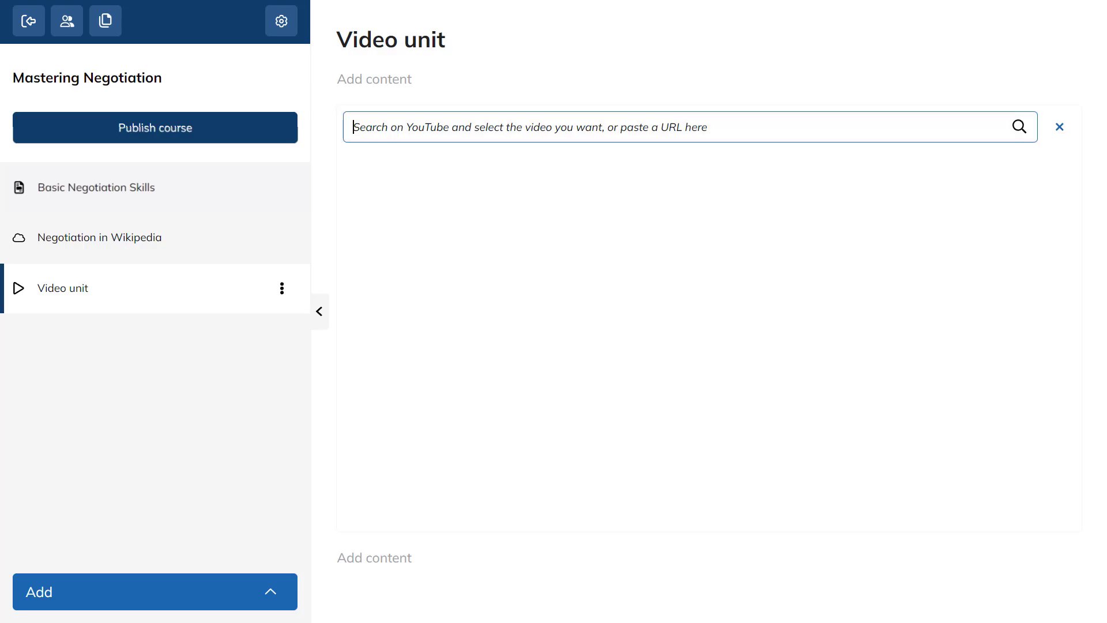
pyautogui.write('negotiation')
pyautogui.press('Return')
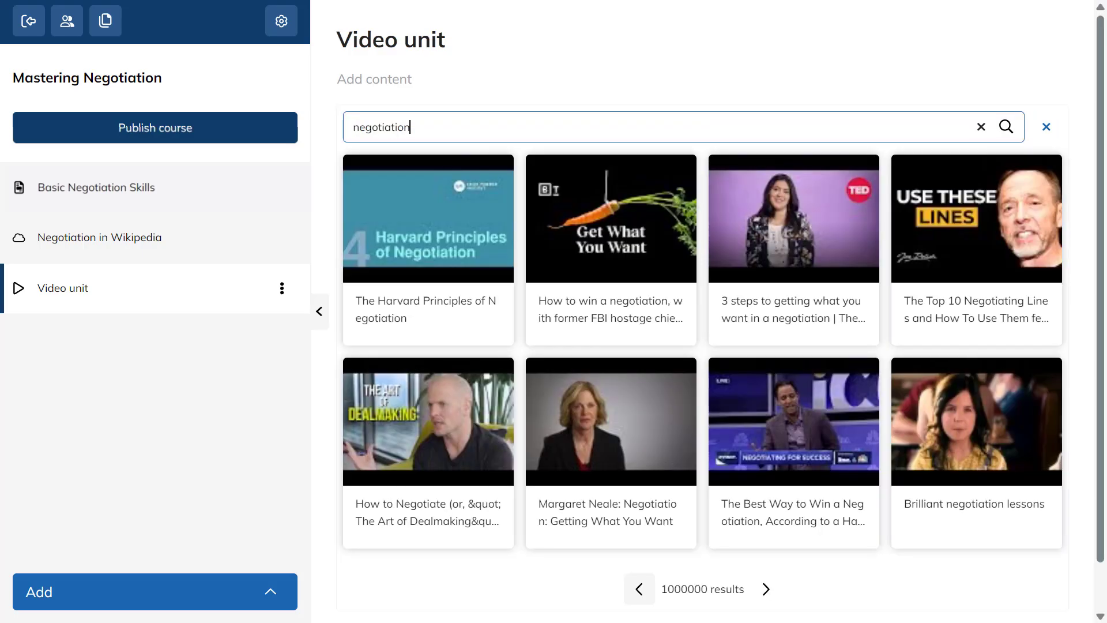
pyautogui.click(428, 249)
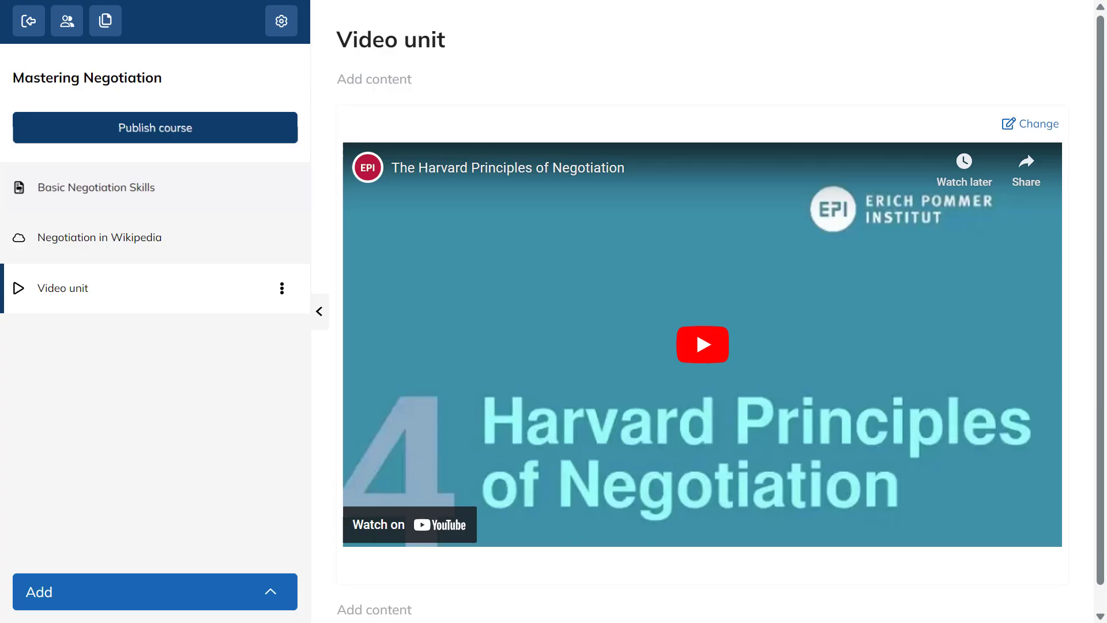
# Step: Add an audio unit and record a short audio clip in it
pyautogui.click(155, 592)
pyautogui.moveTo(155, 431)
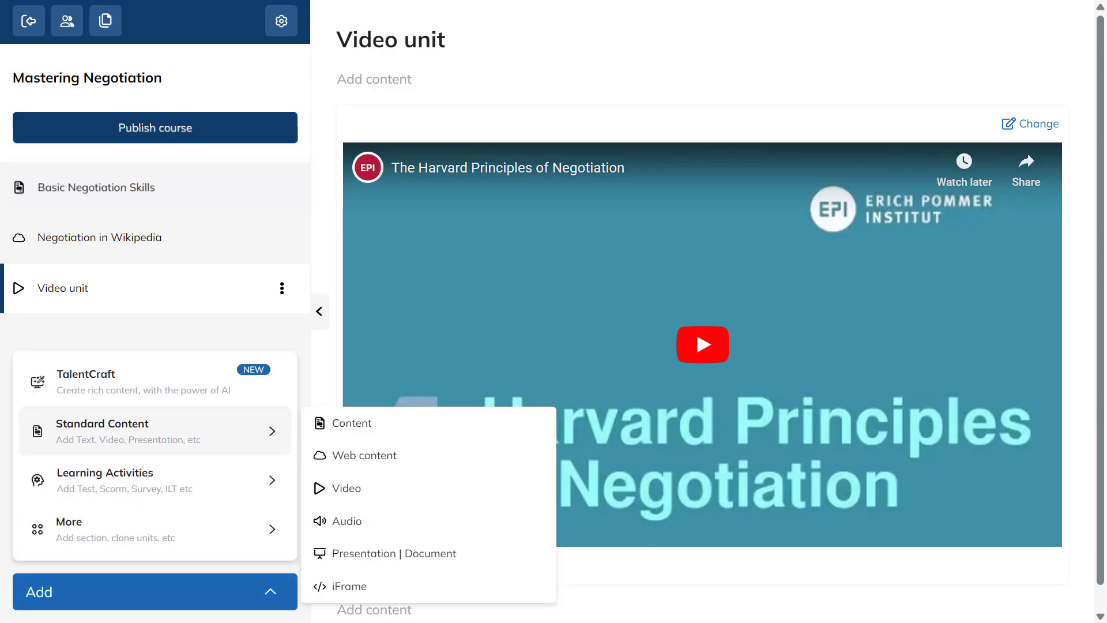
pyautogui.click(346, 521)
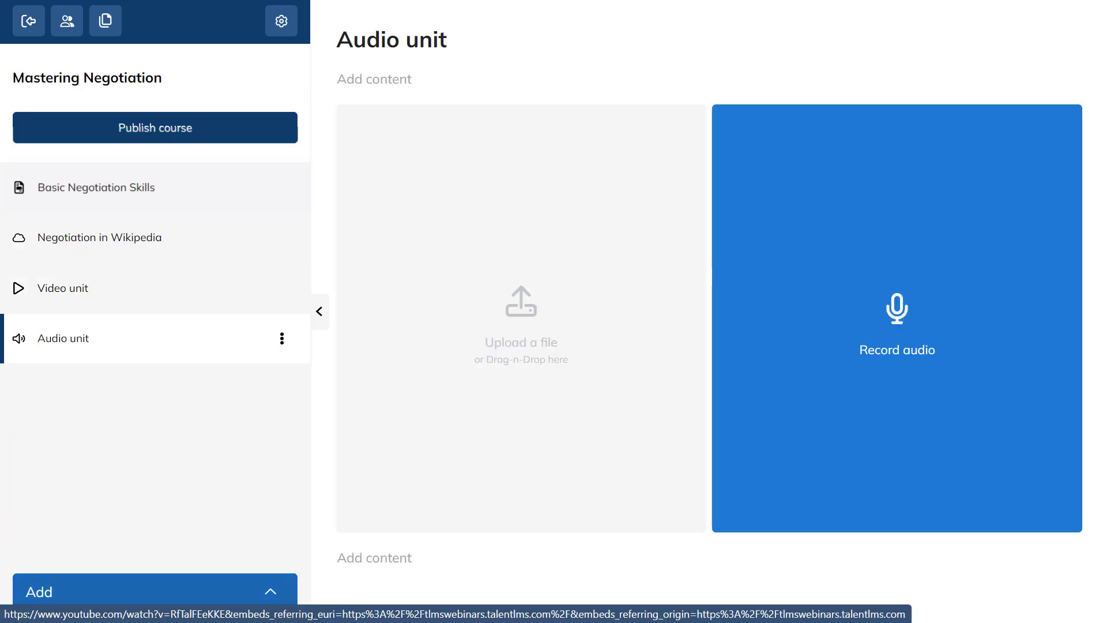
pyautogui.click(897, 324)
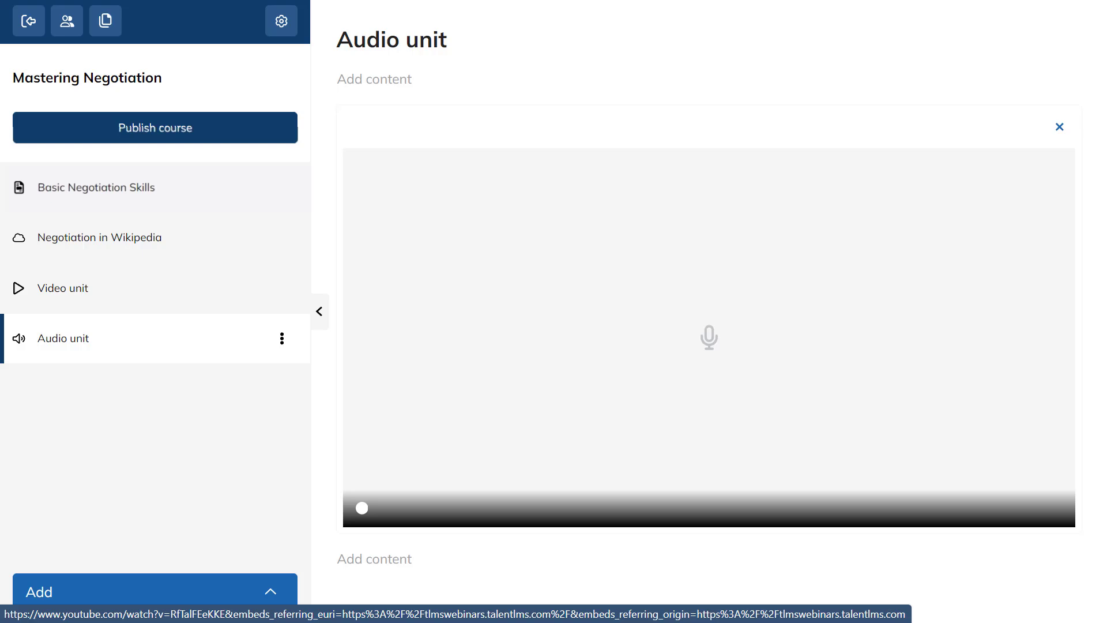
pyautogui.click(361, 508)
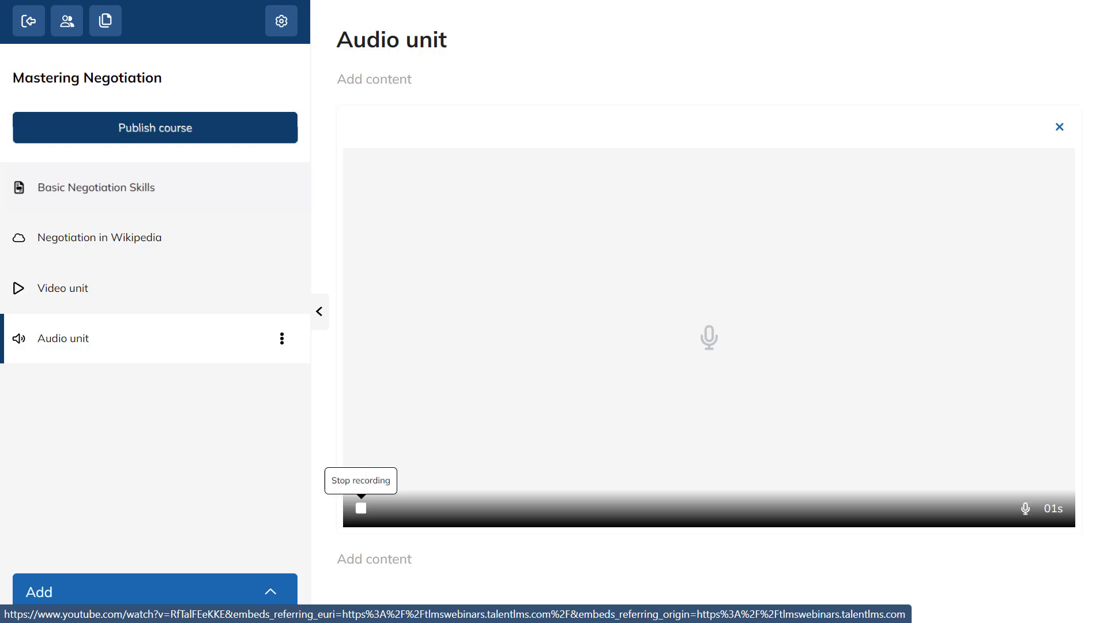
pyautogui.click(361, 508)
# Step: Add a presentation/document unit with the account login guide file and title it "Presentation file"
pyautogui.click(155, 591)
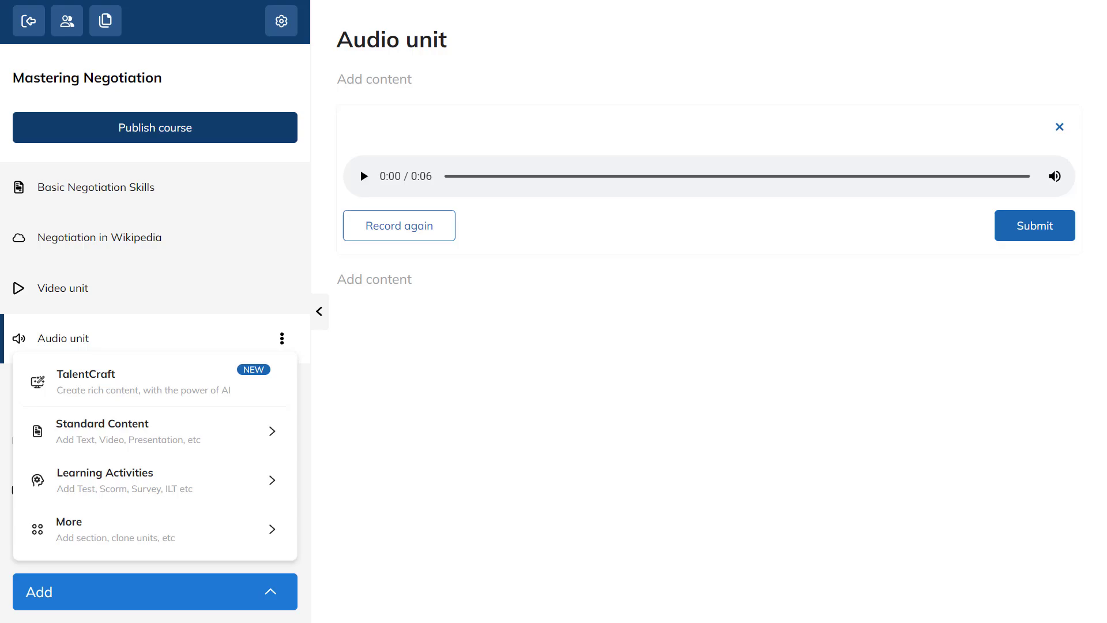
pyautogui.moveTo(156, 431)
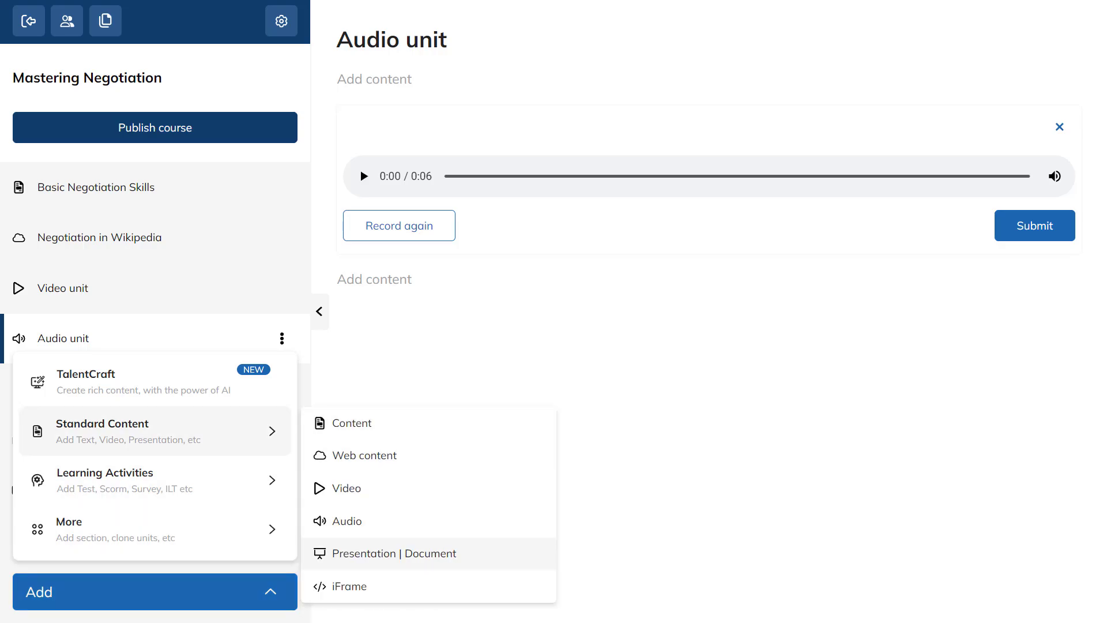
pyautogui.click(393, 553)
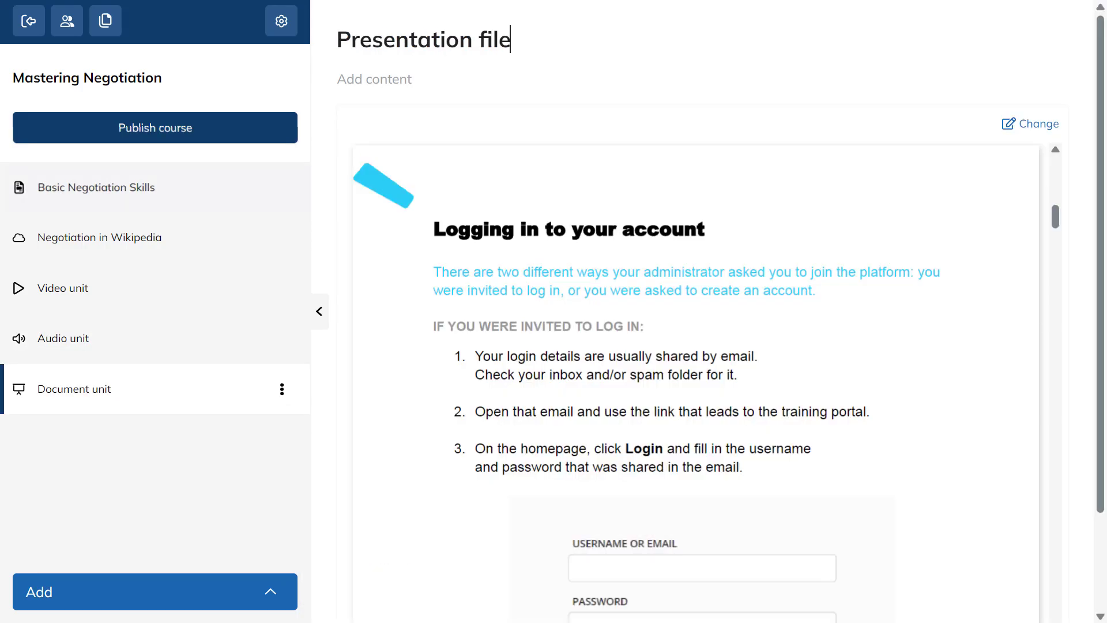
# Step: Require the Presentation file unit to be completed with the question "What is the easiest way to login to TalentLMS?" and save the unit options
pyautogui.click(282, 388)
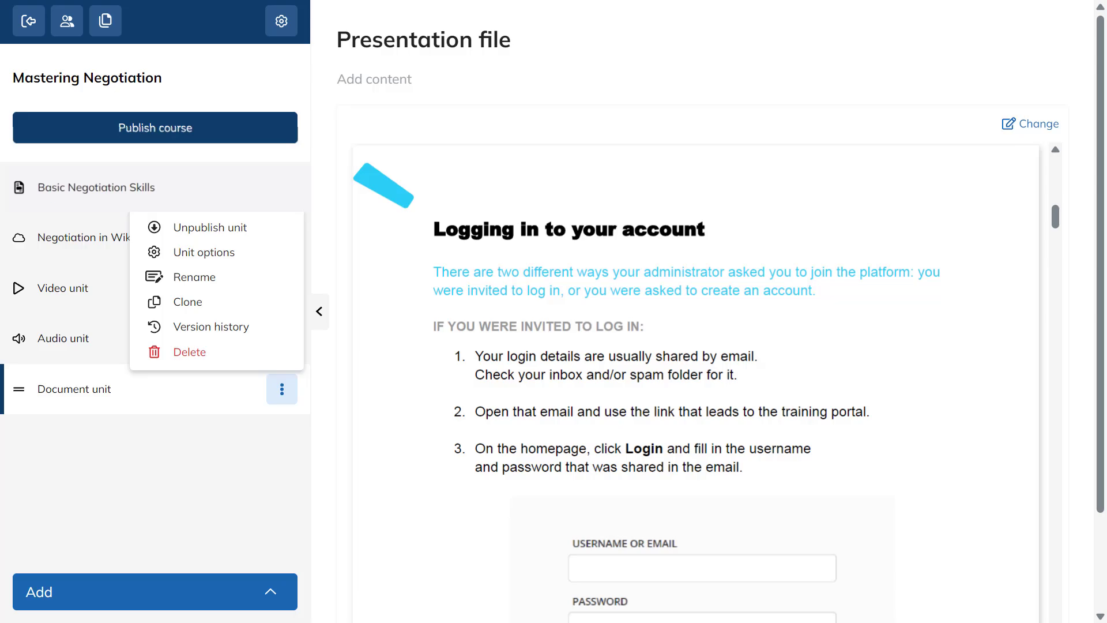
pyautogui.click(205, 252)
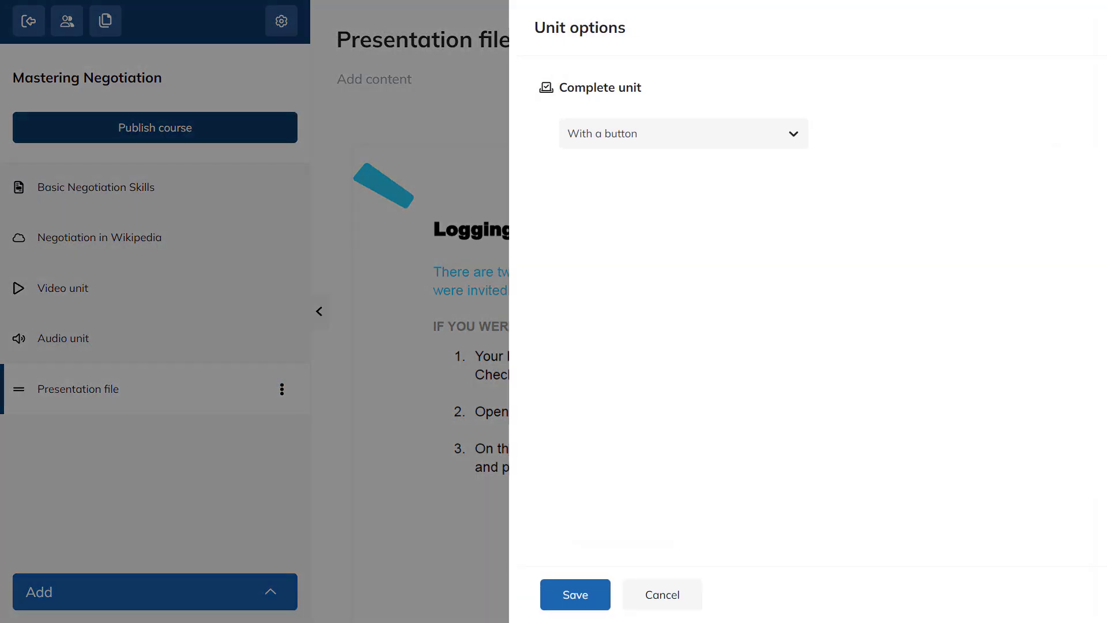
pyautogui.click(684, 134)
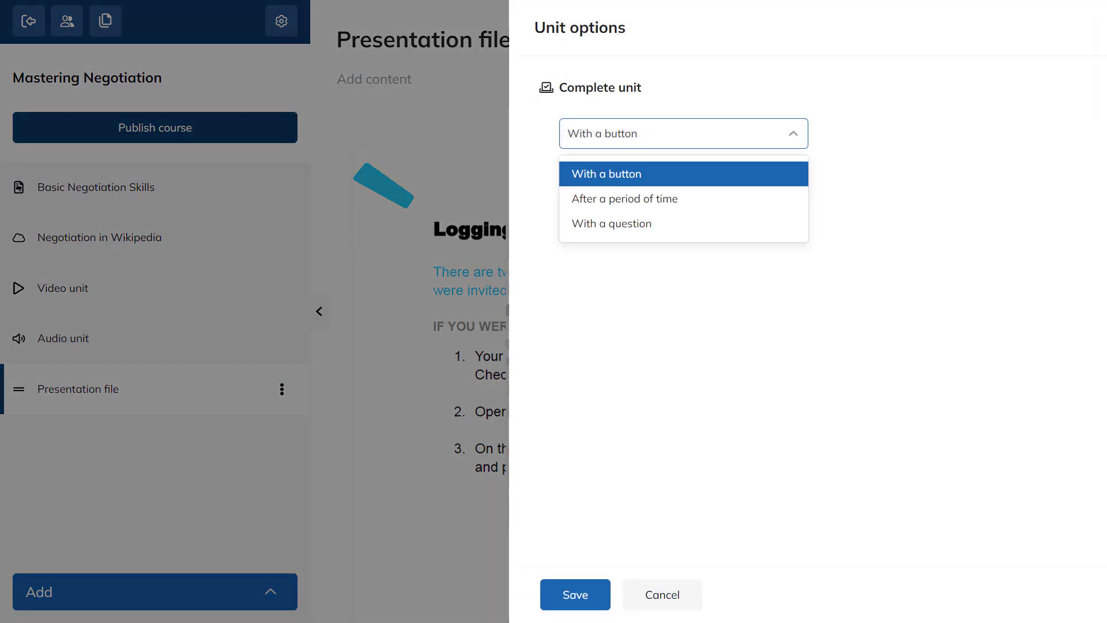
pyautogui.click(612, 223)
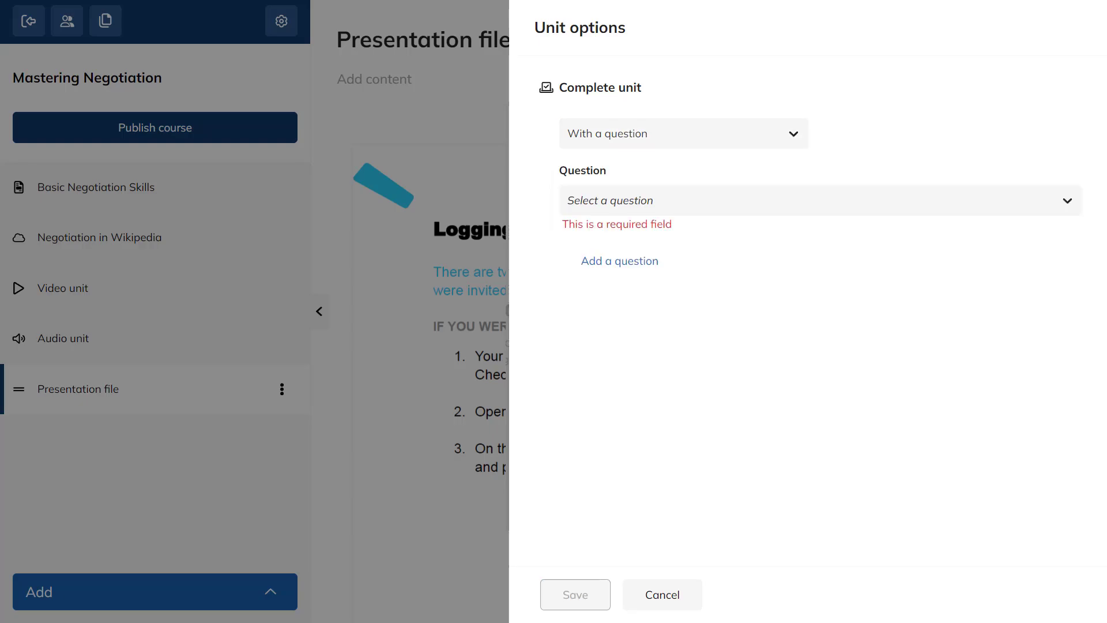
pyautogui.click(820, 200)
pyautogui.click(689, 241)
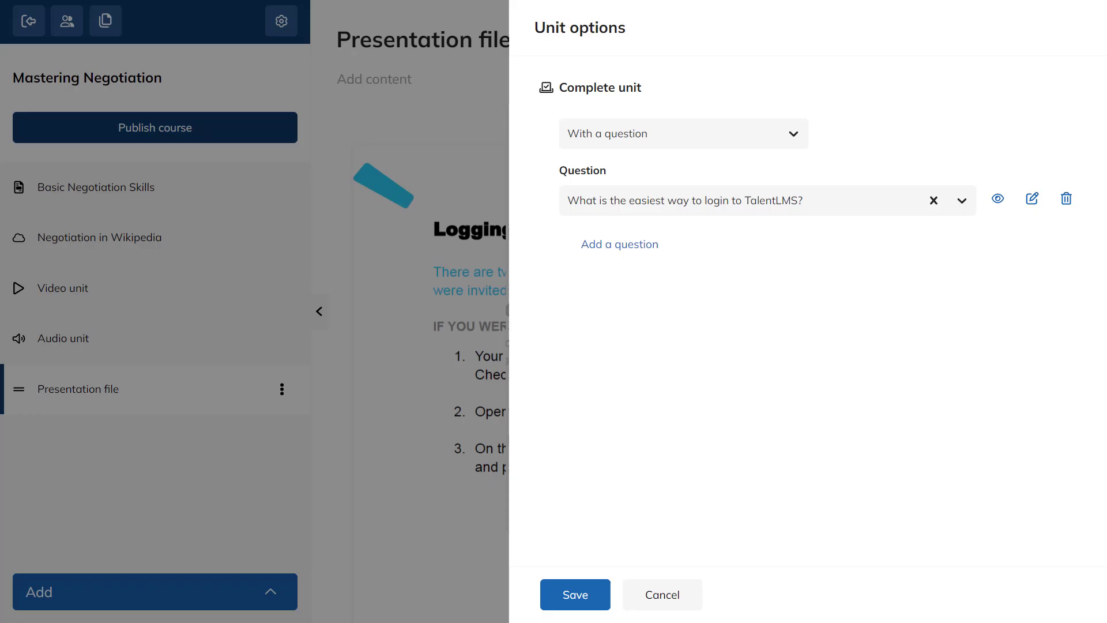
pyautogui.click(575, 594)
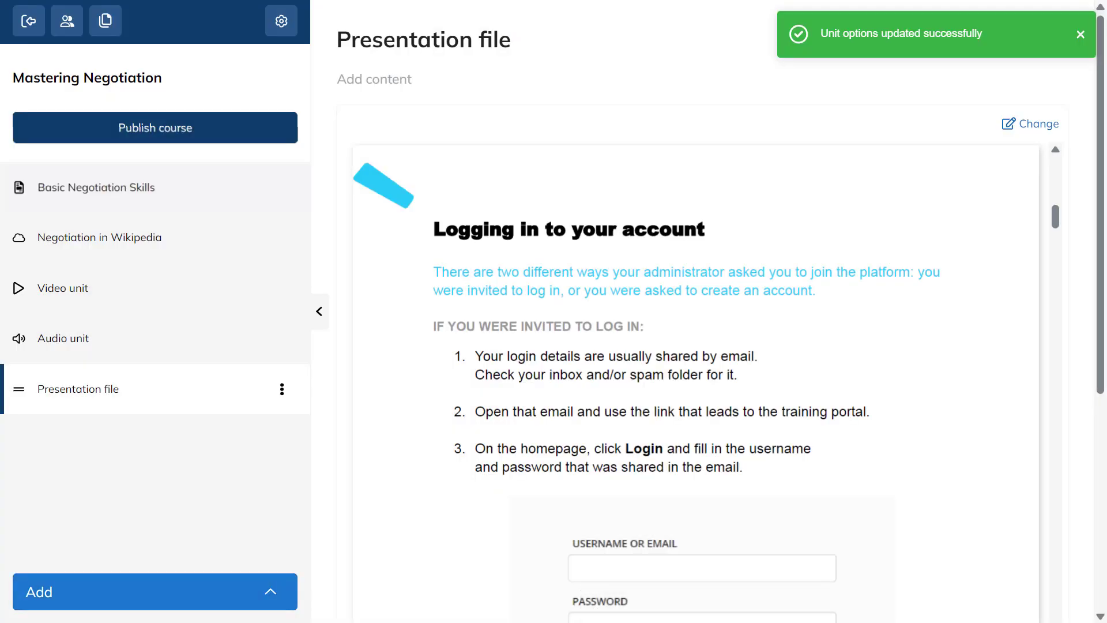
# Step: Add a SCORM | xAPI | cmi5 learning activity unit to the course
pyautogui.click(155, 592)
pyautogui.moveTo(155, 480)
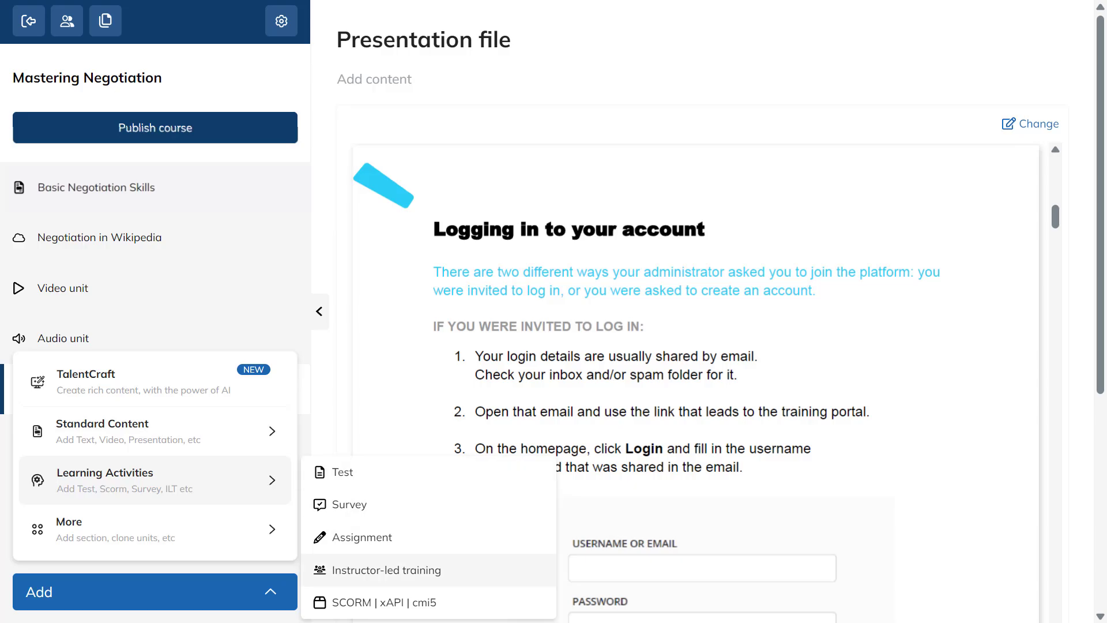
pyautogui.click(384, 602)
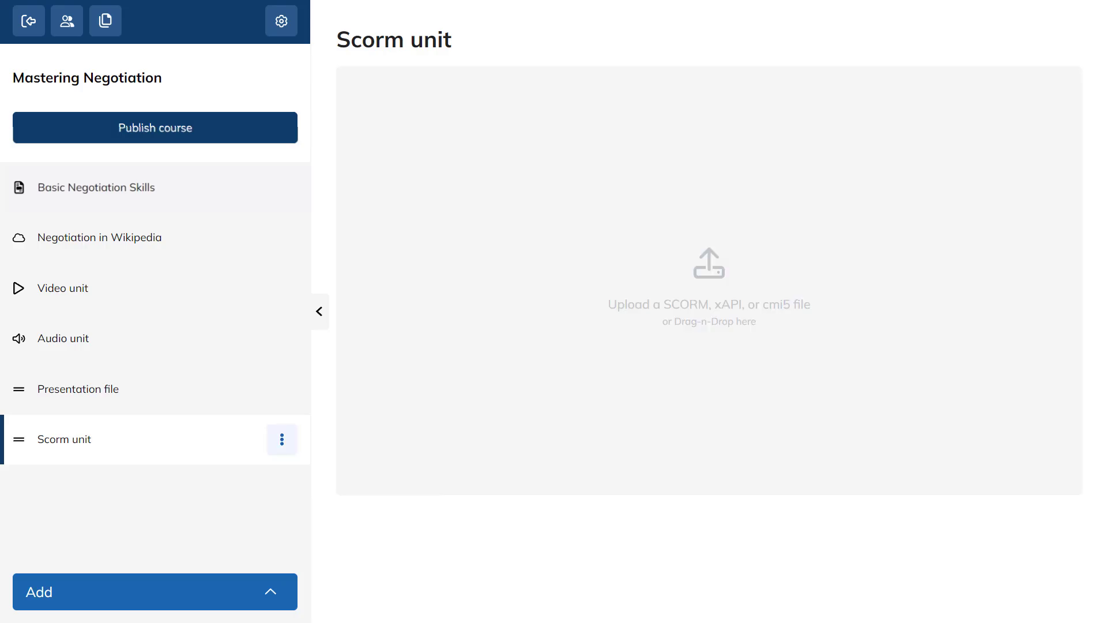
# Step: Set the Scorm unit to show as a pop-up and to retain the failed status upon retries
pyautogui.click(282, 439)
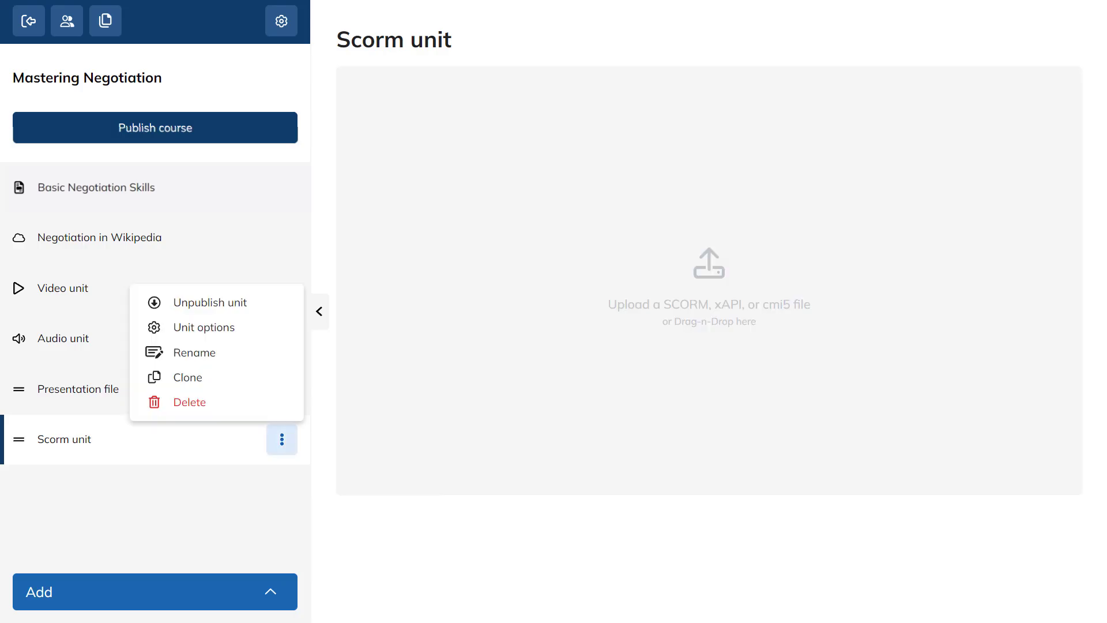
pyautogui.click(204, 326)
pyautogui.click(686, 157)
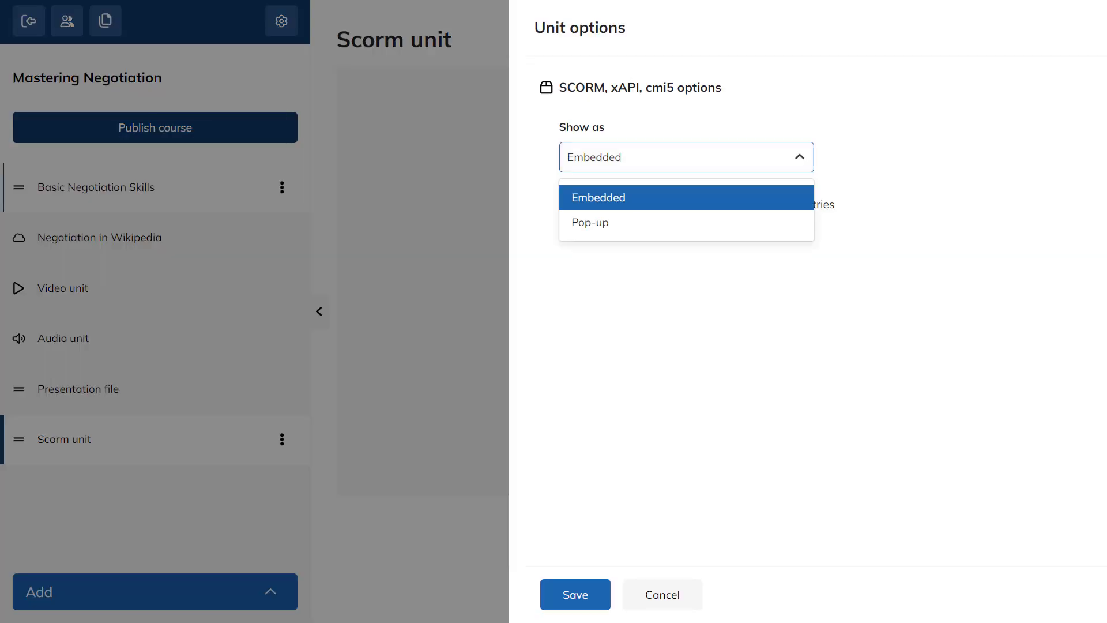
pyautogui.click(686, 222)
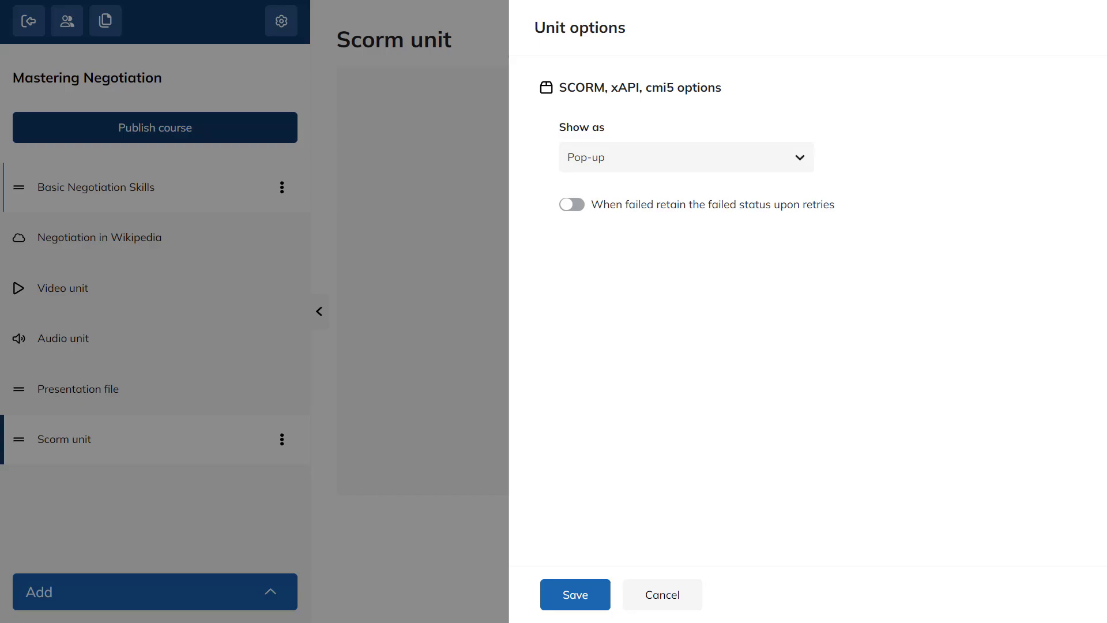
pyautogui.click(572, 204)
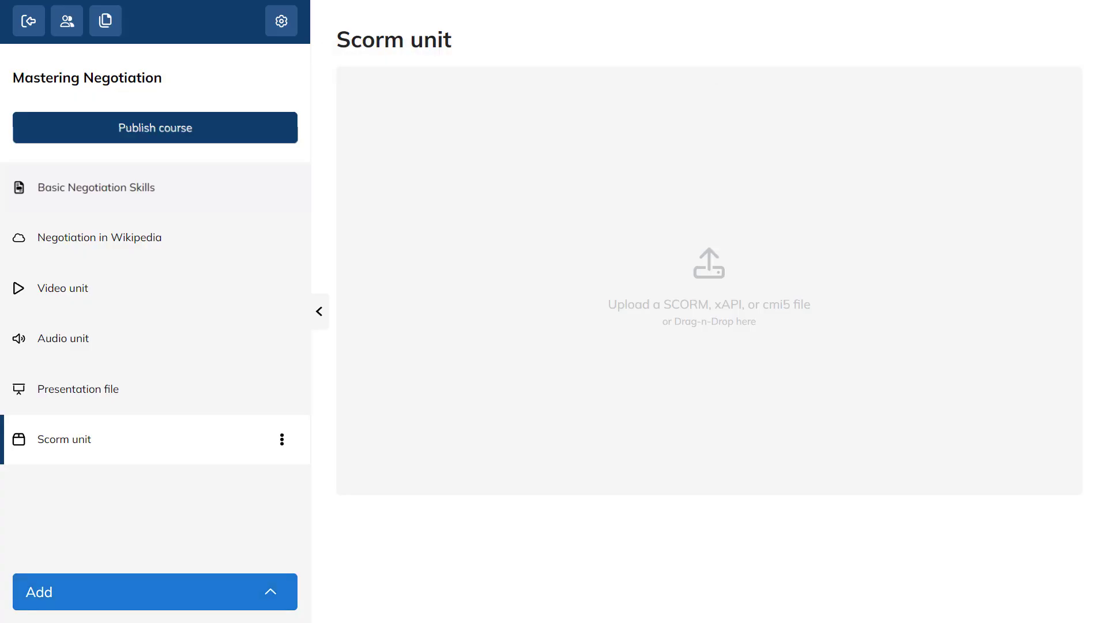
# Step: Add a TalentCraft unit and generate its page with AI from the prompt "Negotiation skills"
pyautogui.click(155, 592)
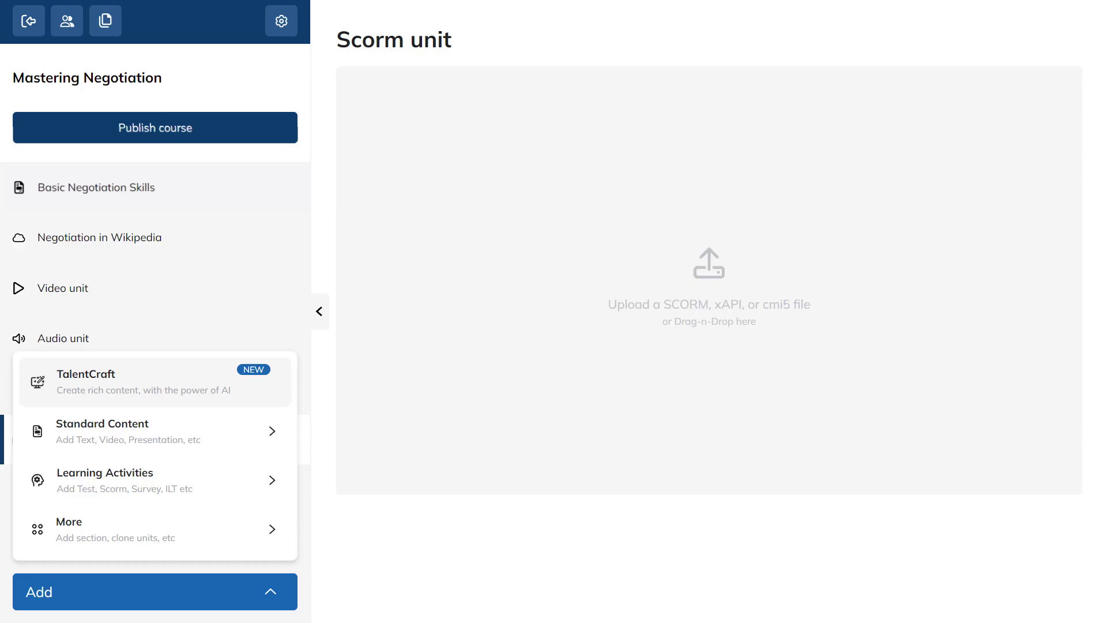
pyautogui.click(154, 382)
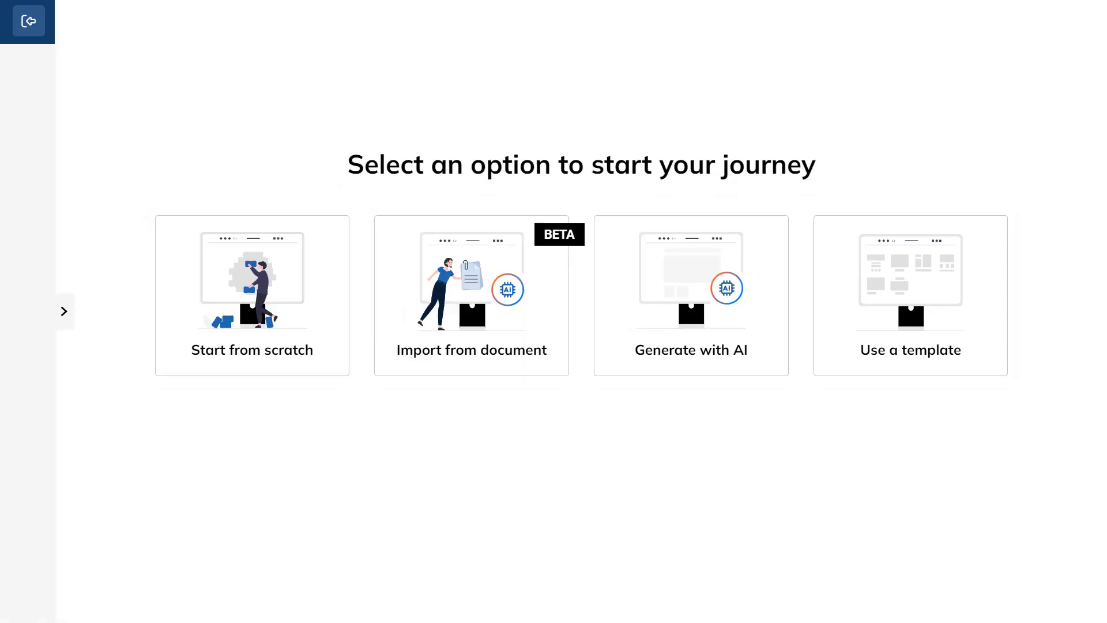
pyautogui.click(689, 287)
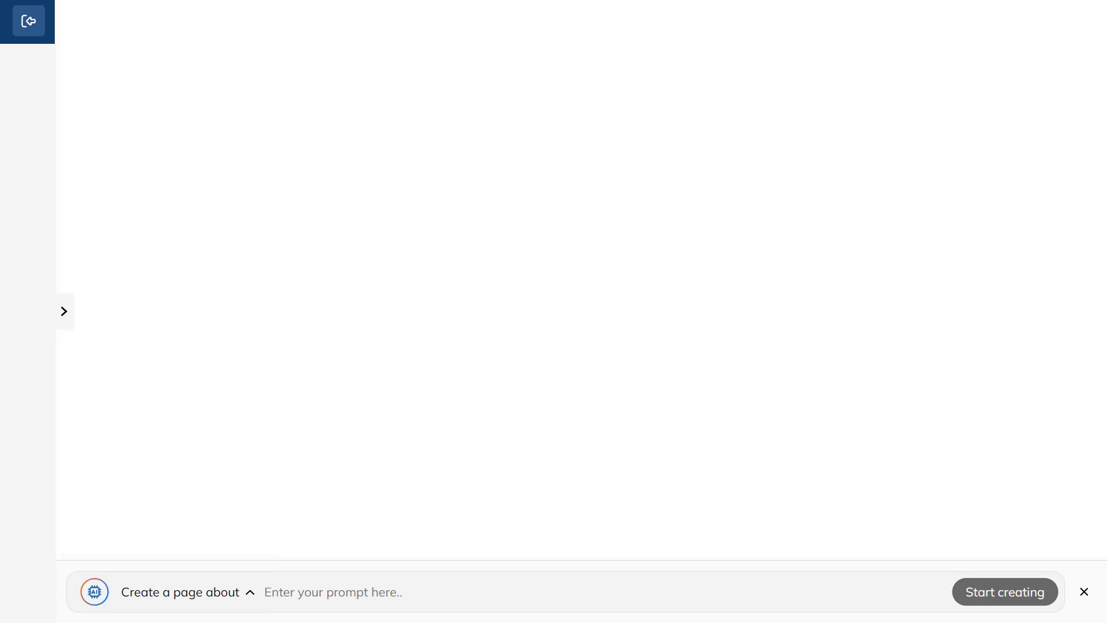
pyautogui.write('Negotiation skills')
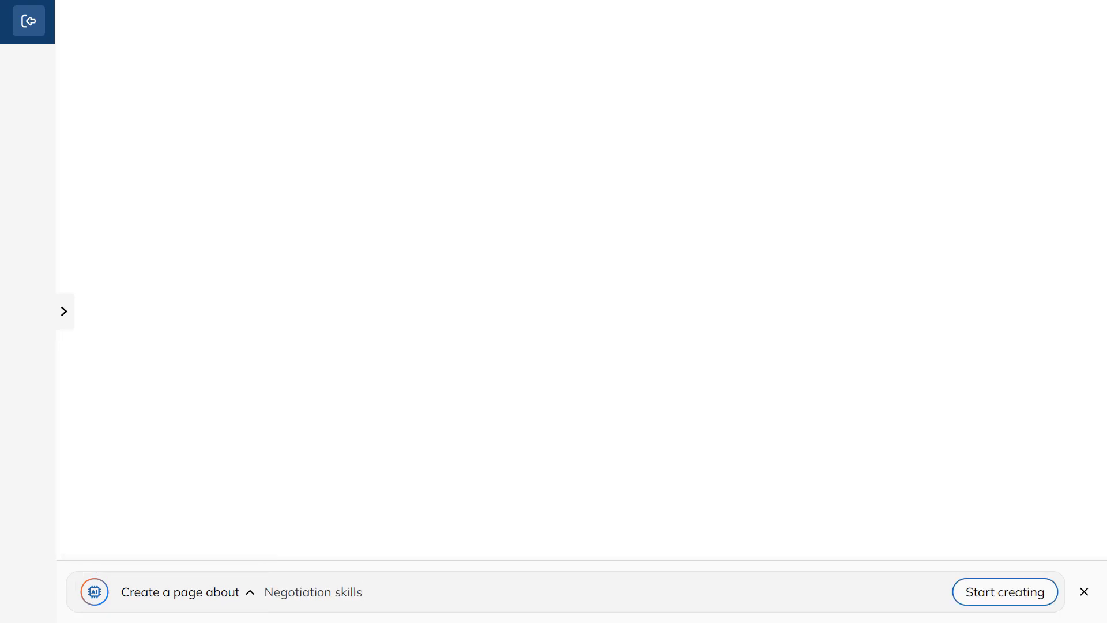
pyautogui.click(1005, 591)
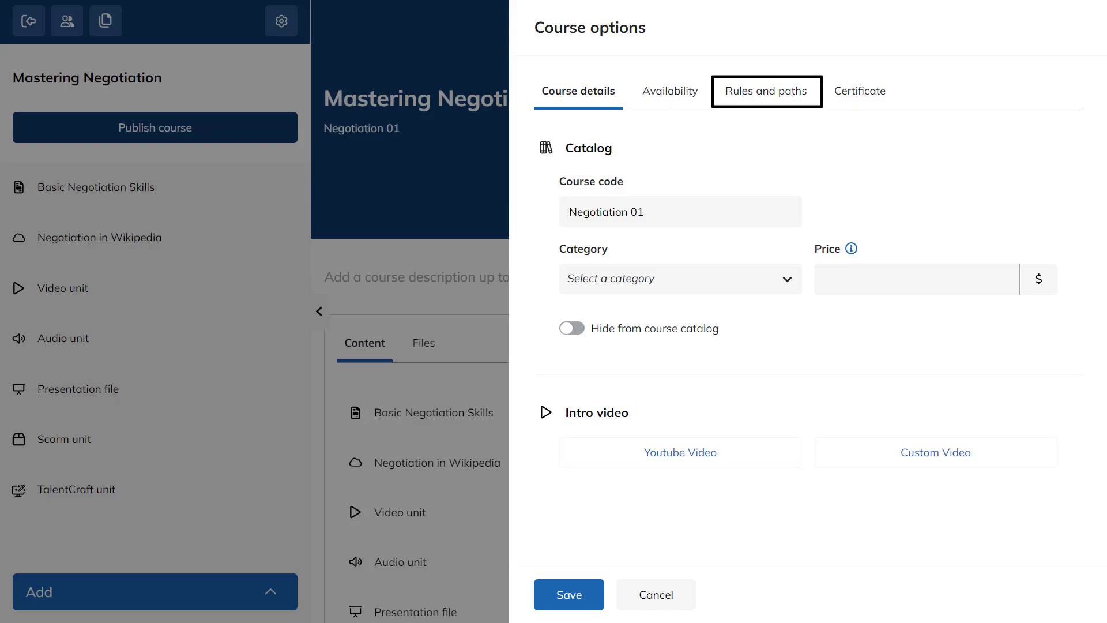
# Step: Review the course's rules and paths options, including units ordering, completion rules, score calculation and learning path
pyautogui.click(766, 92)
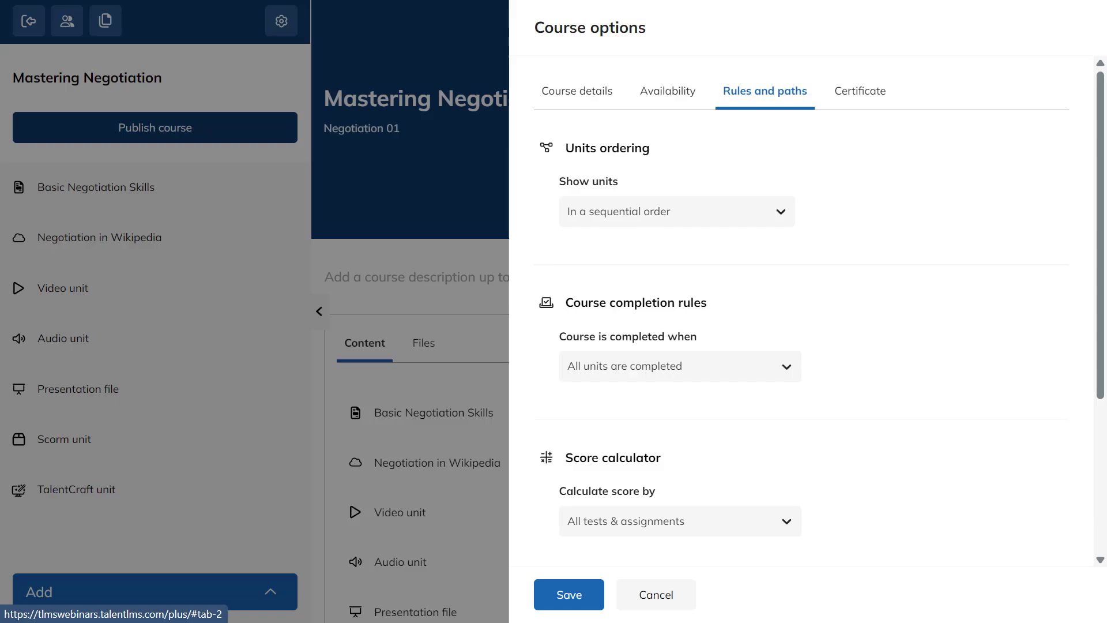
pyautogui.scroll(-3, 807, 312)
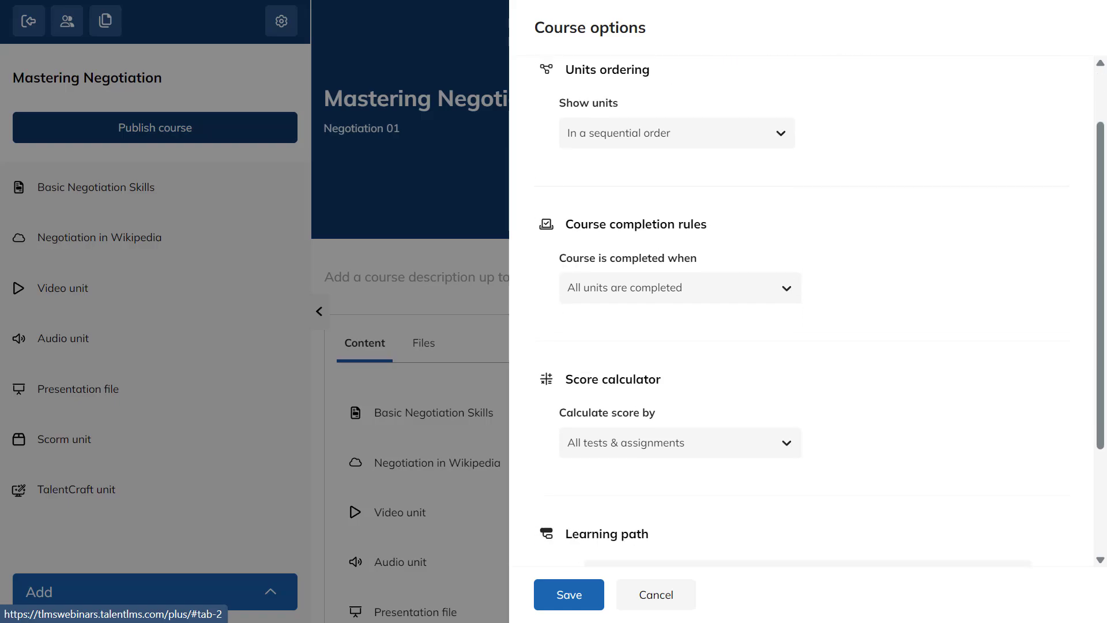
pyautogui.scroll(-1, 807, 312)
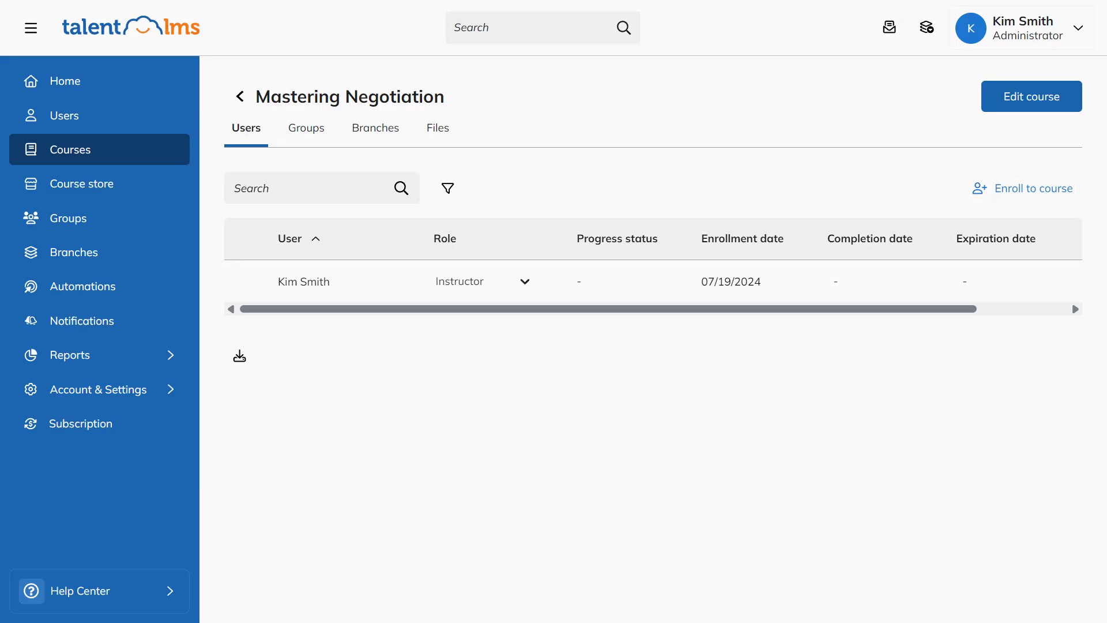
# Step: Enroll the second, third and fourth listed users in the Mastering Negotiation course with one mass action
pyautogui.click(1022, 189)
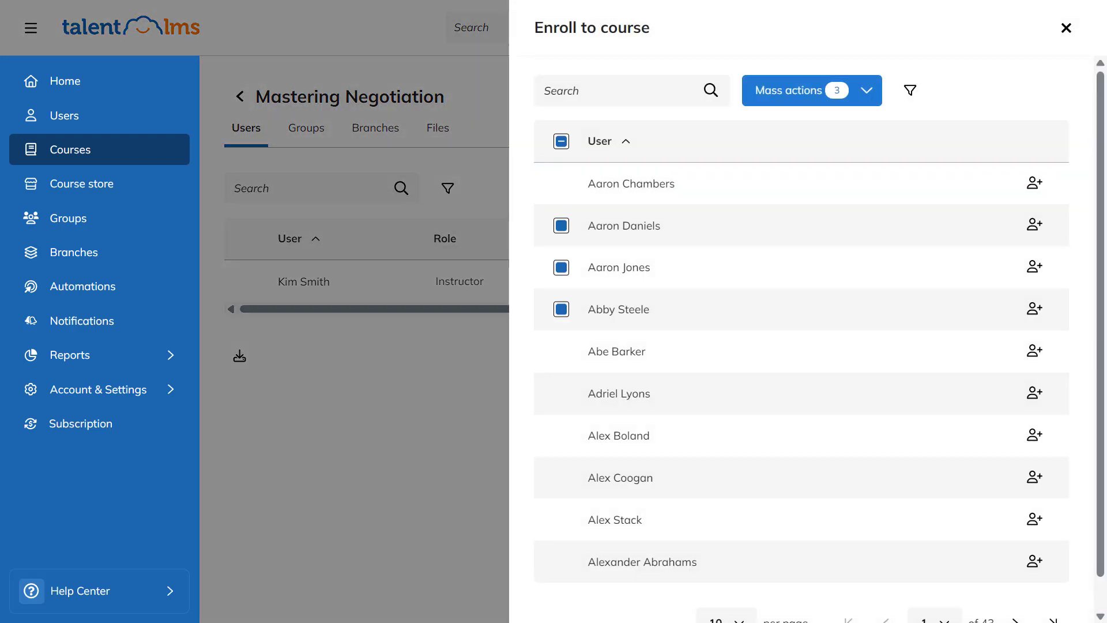
pyautogui.click(812, 91)
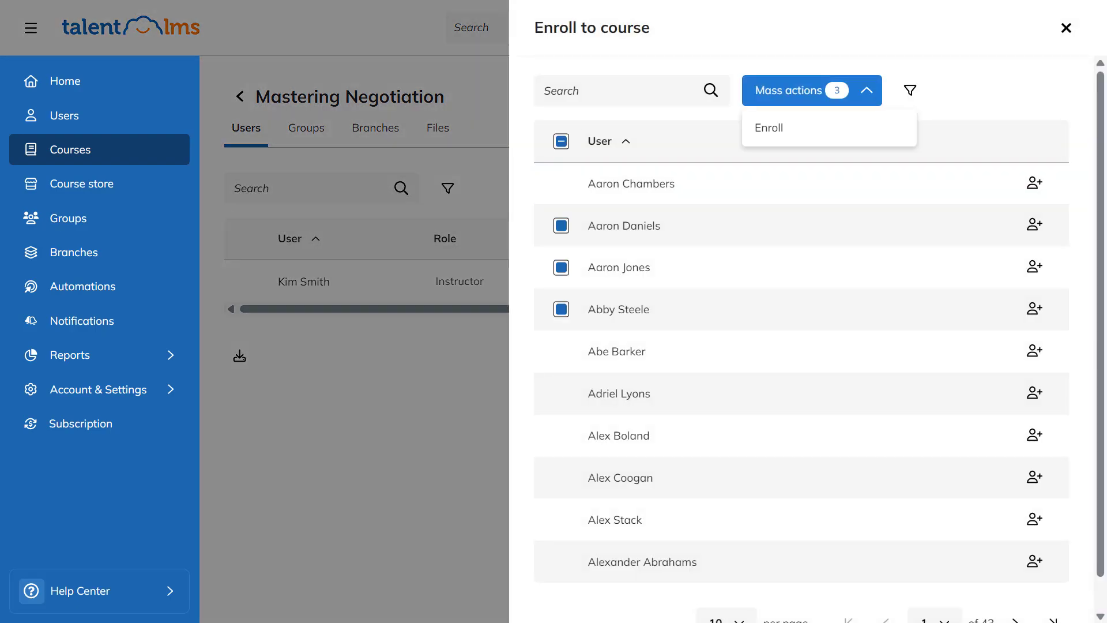
pyautogui.click(769, 128)
pyautogui.click(405, 383)
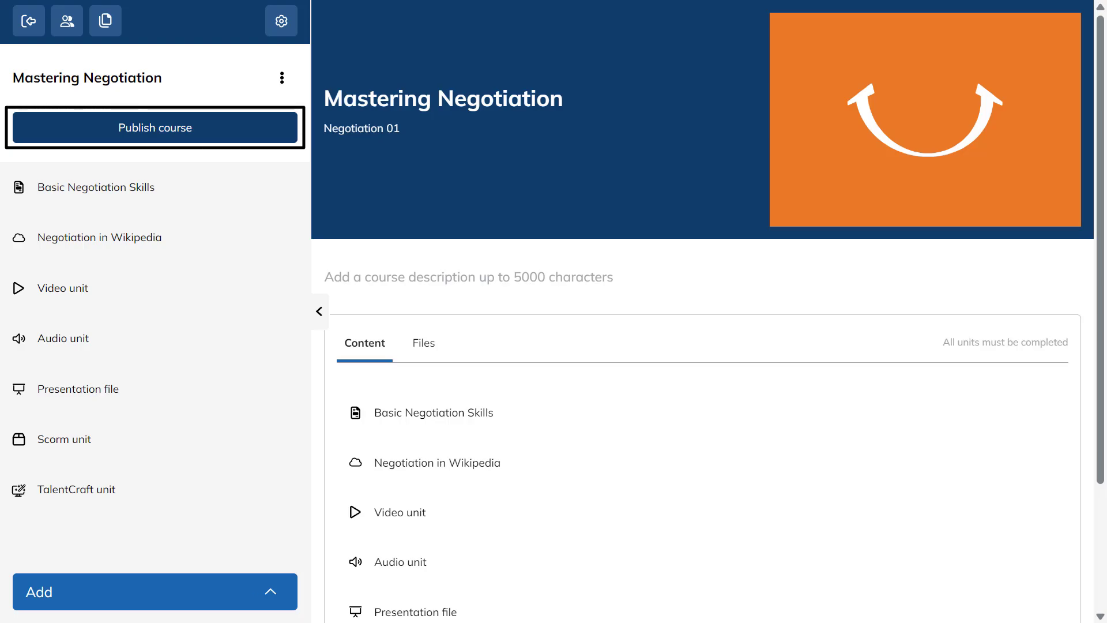
# Step: Publish the Mastering Negotiation course
pyautogui.click(155, 127)
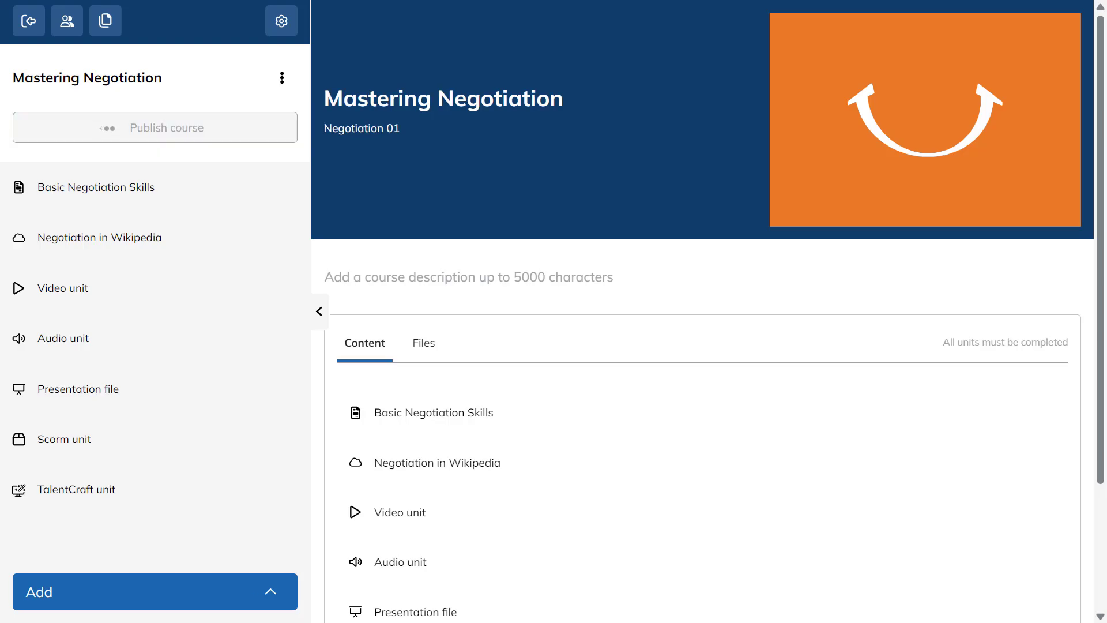